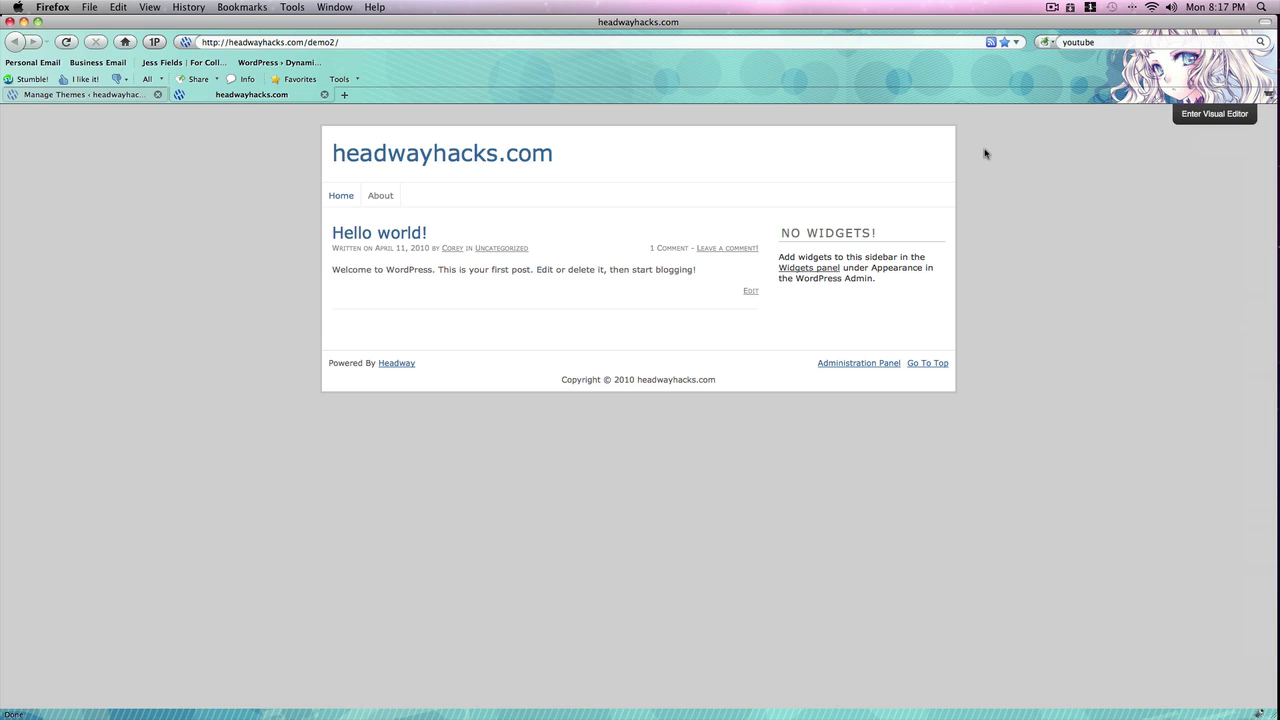
- Open headwayhacks.com in a new browser tab
key(super+t)
text(headwayhacks.com/)
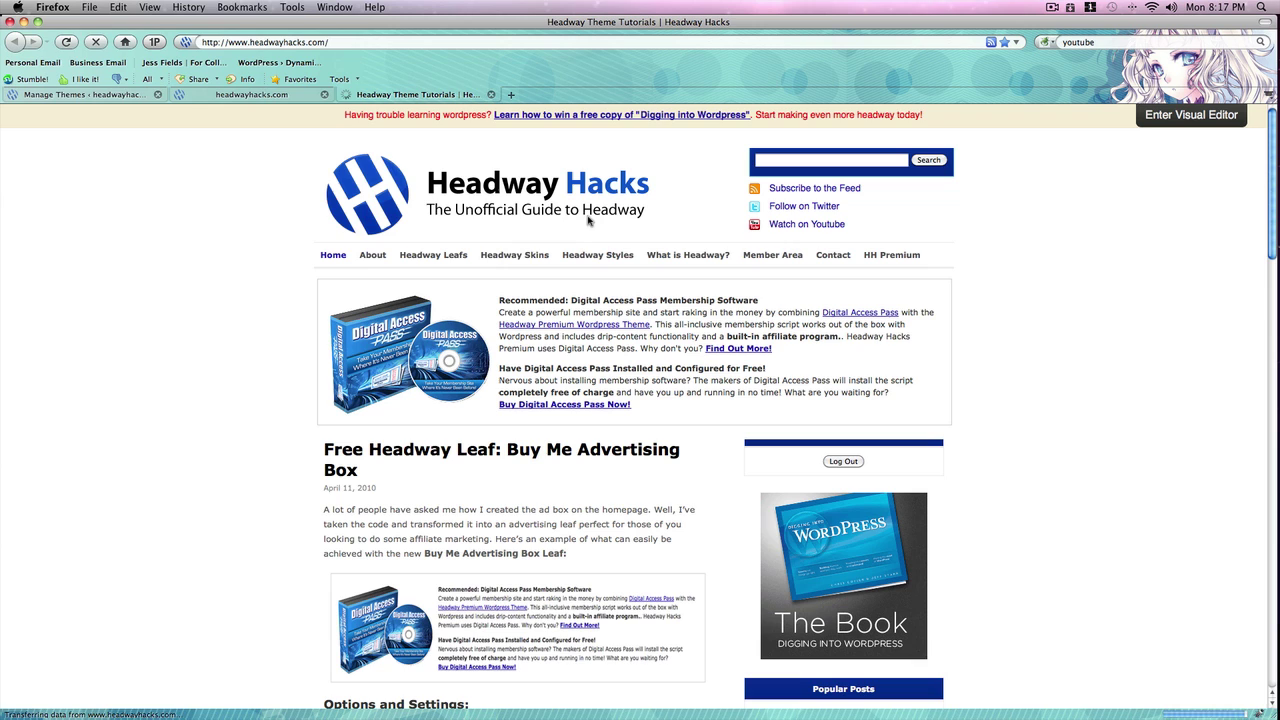
- Save the Buy Me Box leaf zip from the Headway Leafs page
click(457, 258)
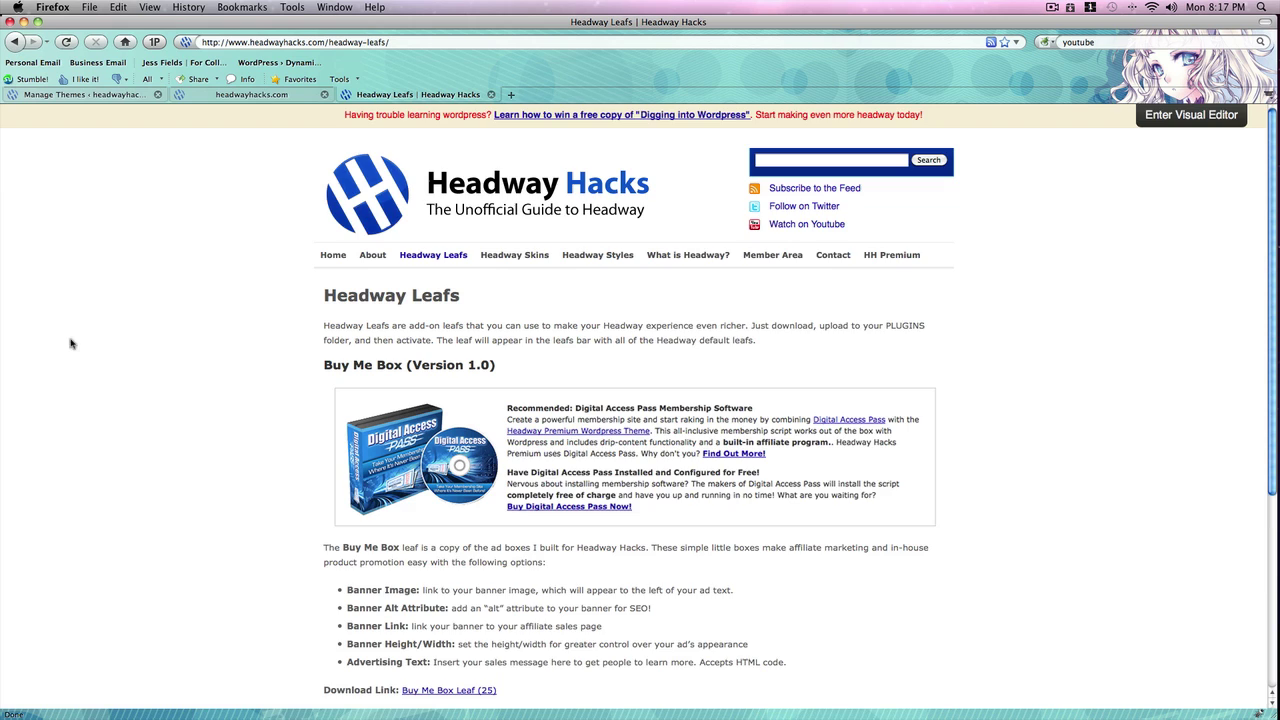
scroll(103, 336, down, 3)
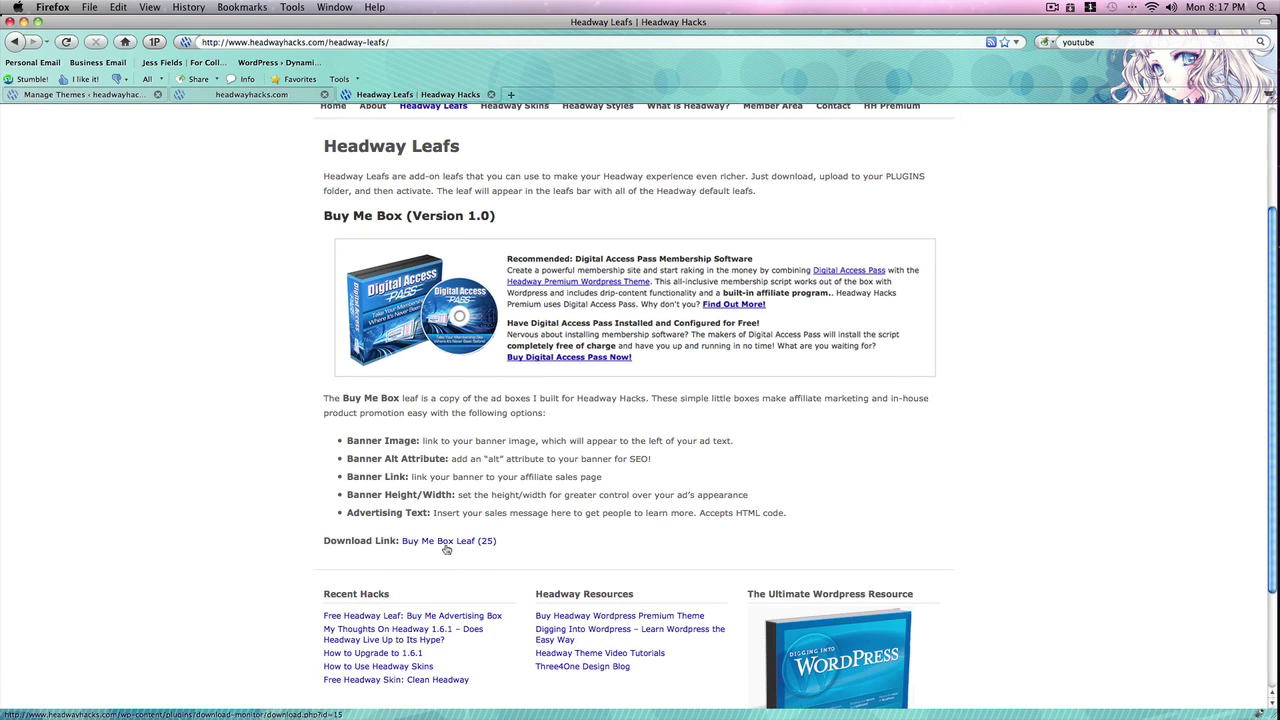
click(446, 545)
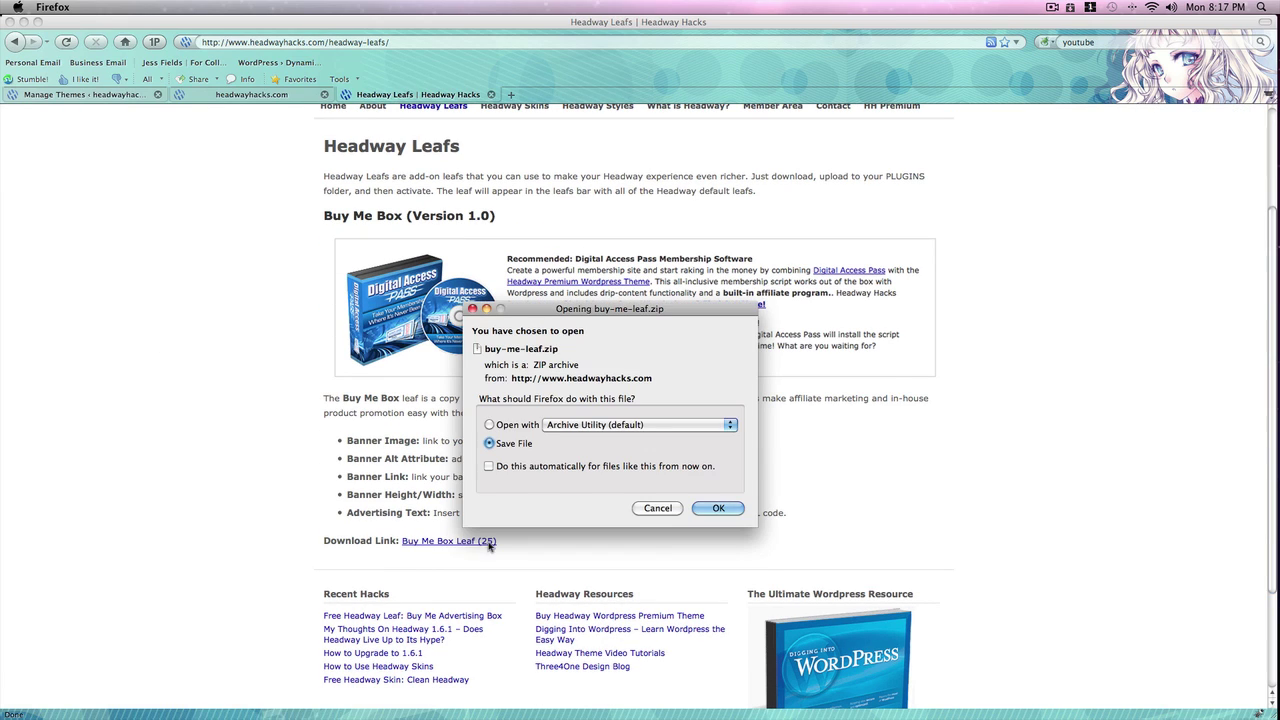
click(727, 513)
mouse_move(1270, 484)
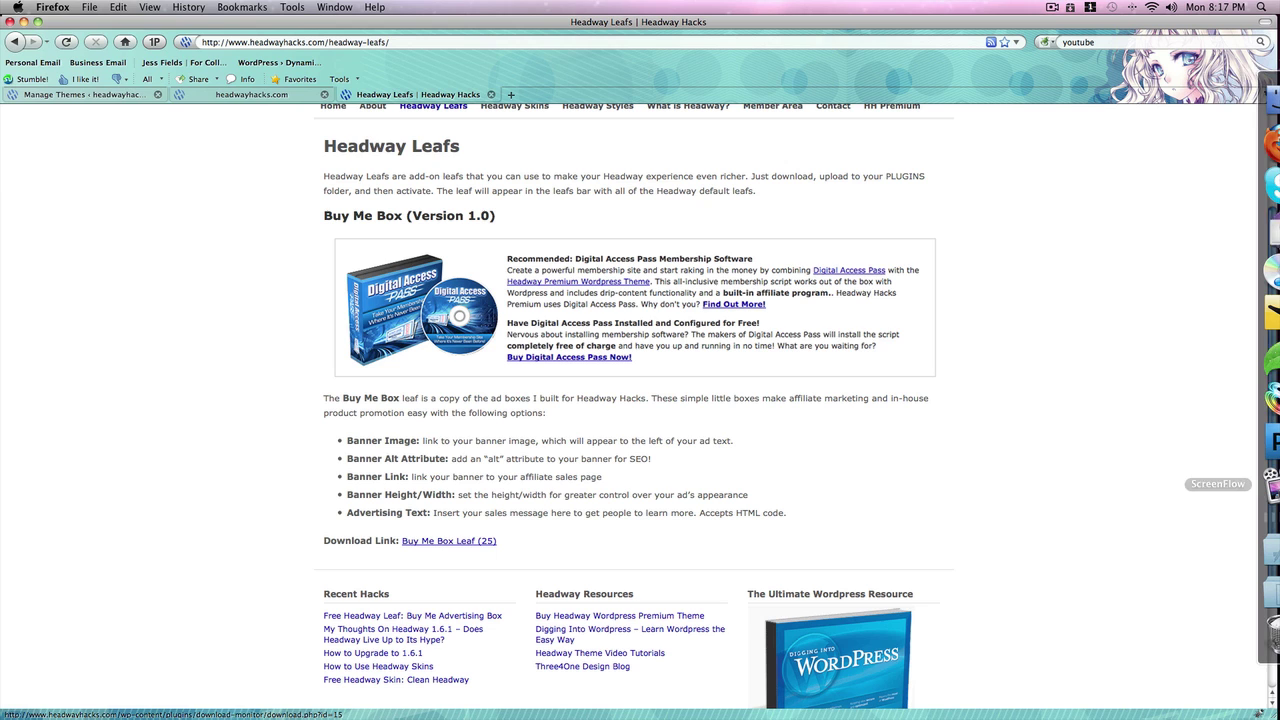
- Open the server's wp-content plugins folder in Flow
click(1251, 405)
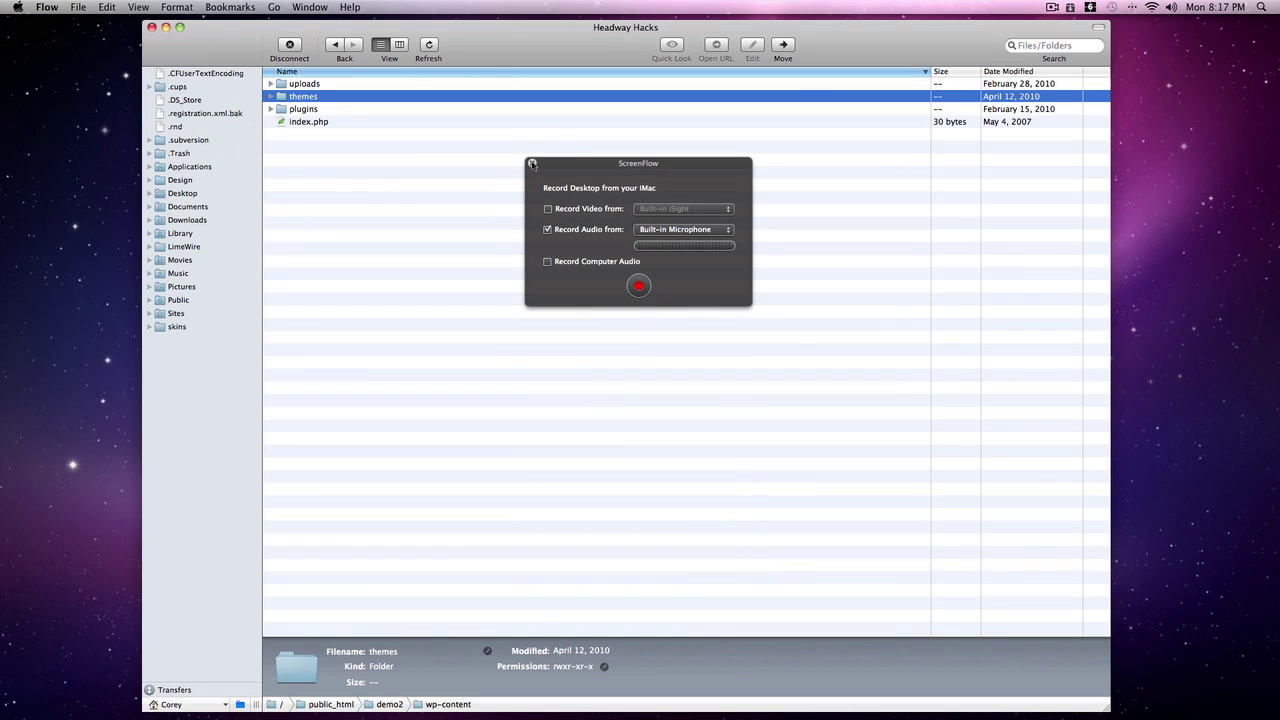
click(532, 163)
double_click(435, 109)
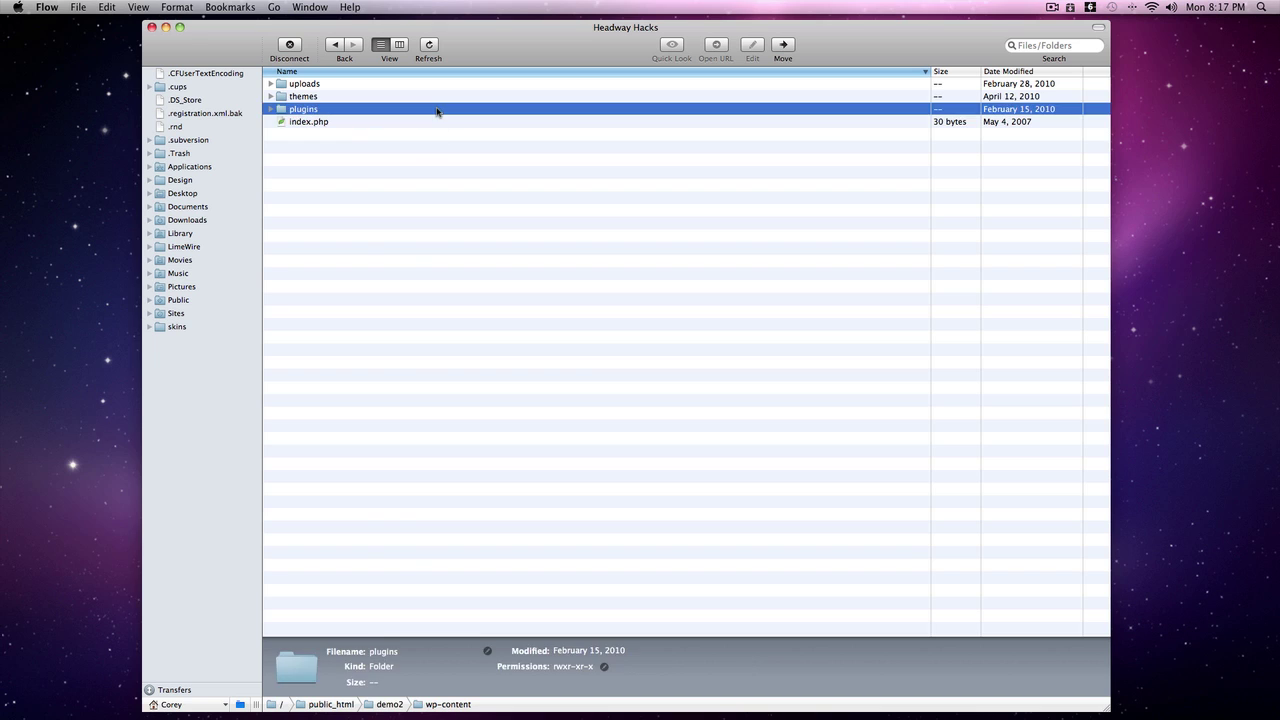
- Unzip buy-me-leaf.zip from Downloads and upload the buy-me-leaf folder to plugins
click(1252, 98)
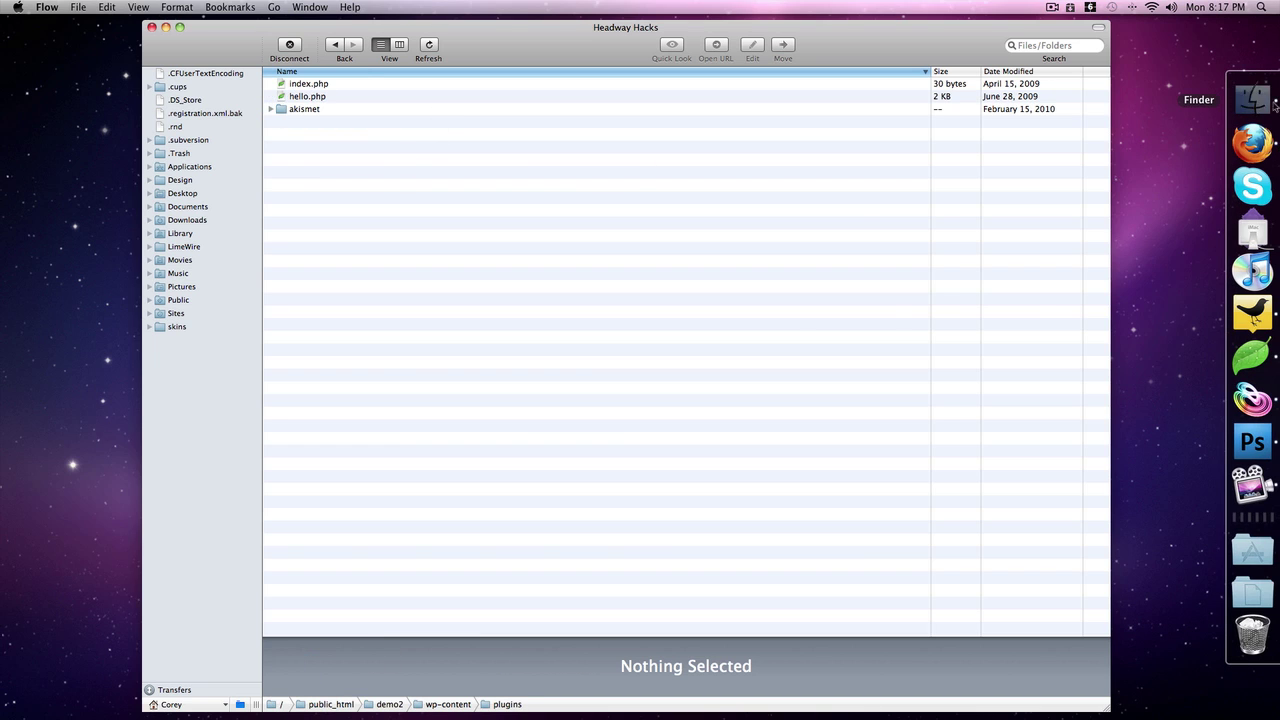
click(757, 421)
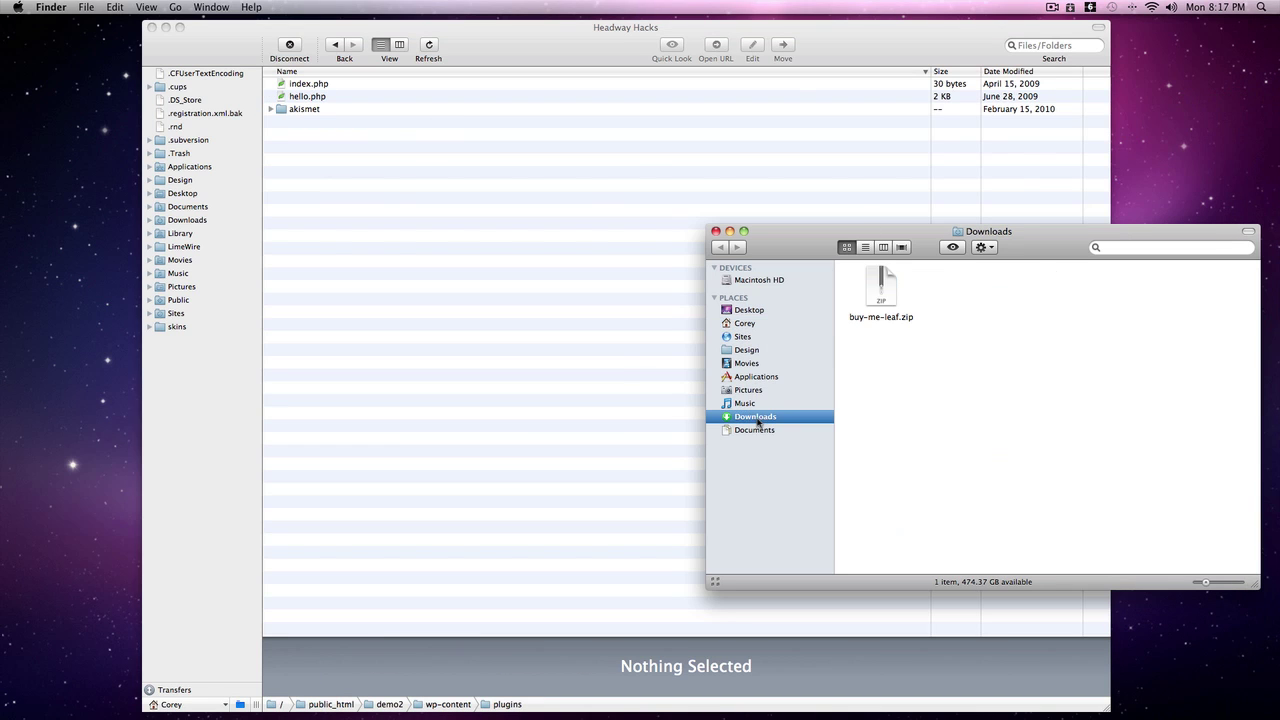
double_click(892, 298)
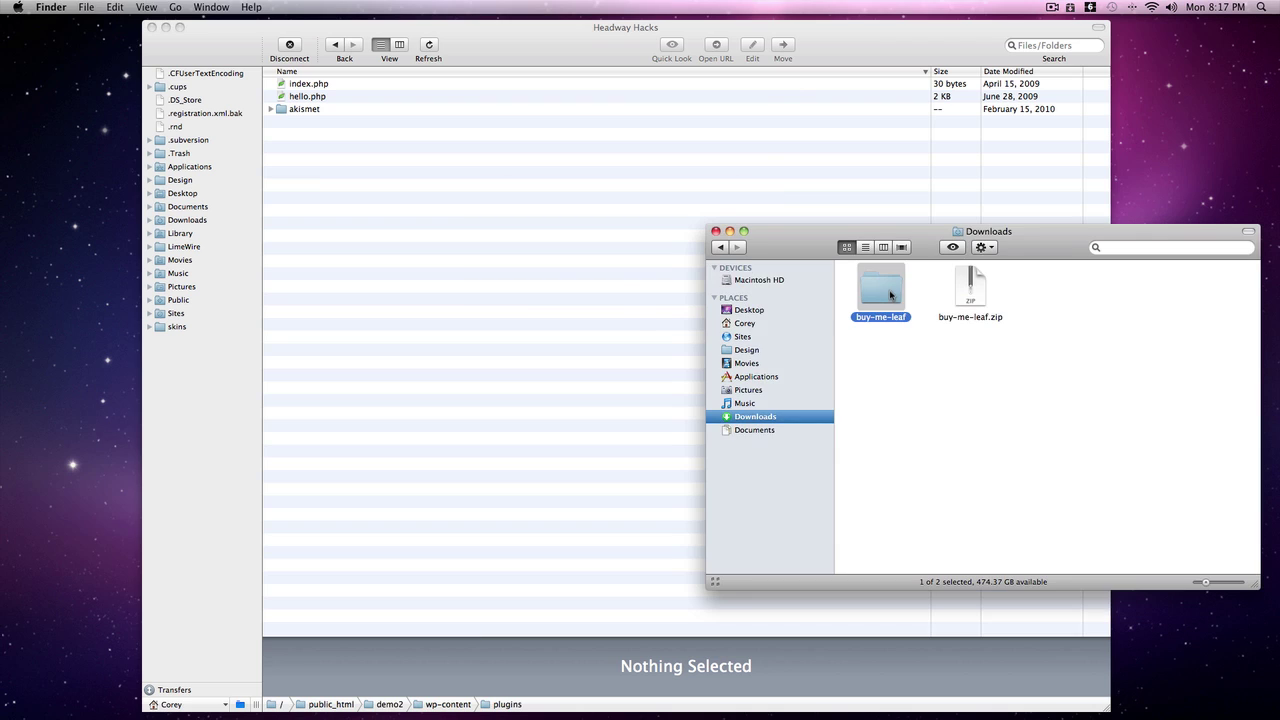
drag(890, 294, 560, 303)
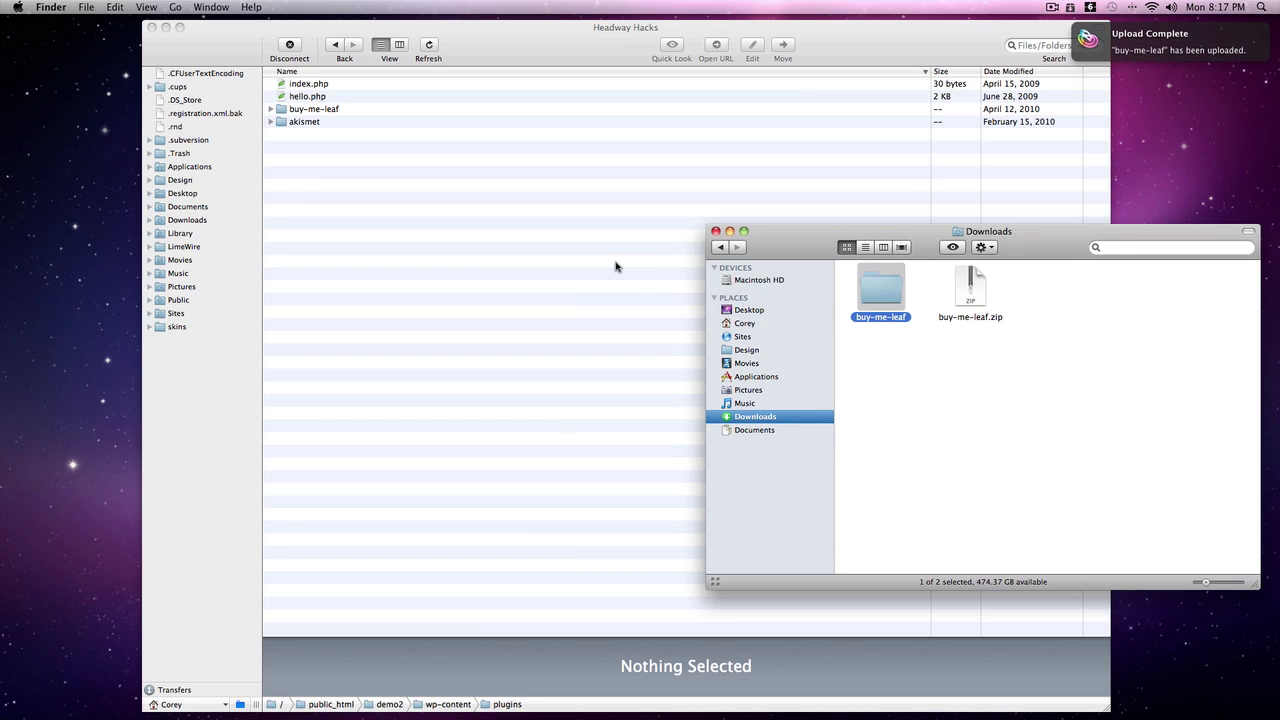
click(616, 266)
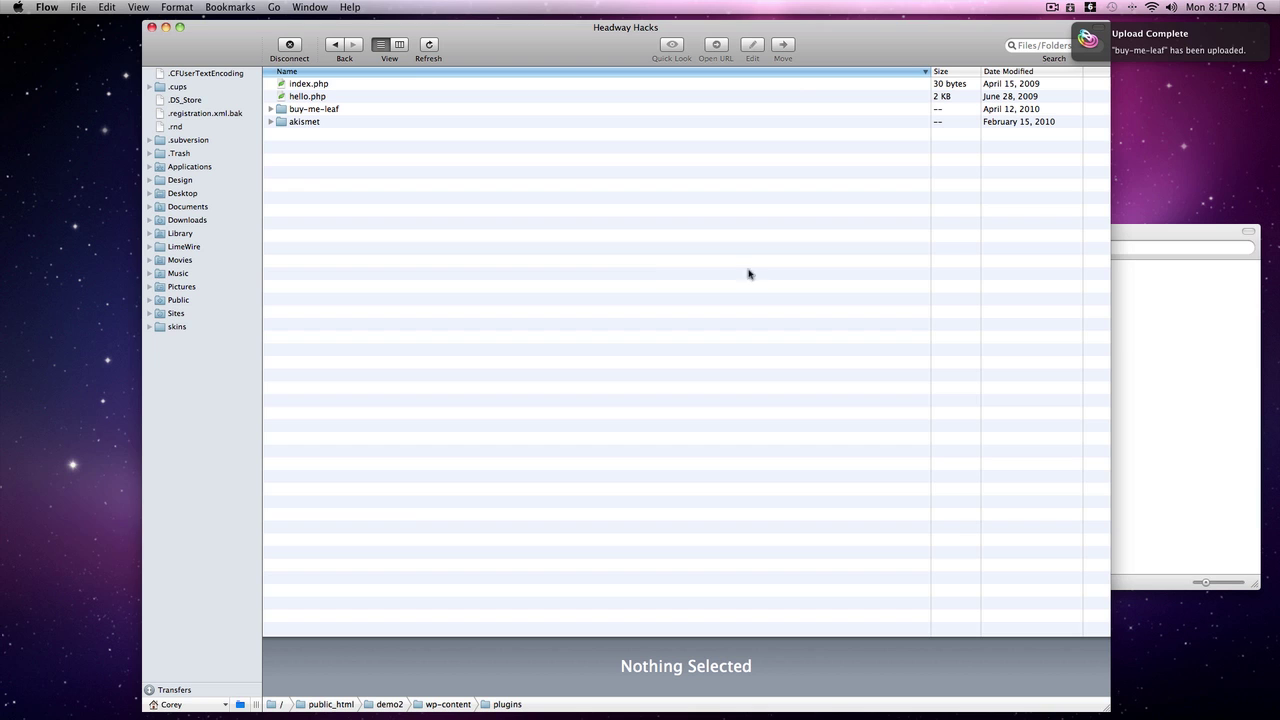
- Close the Headway Leafs tab, then activate Headway Leaf: Buy Me Box under Plugins
click(1252, 143)
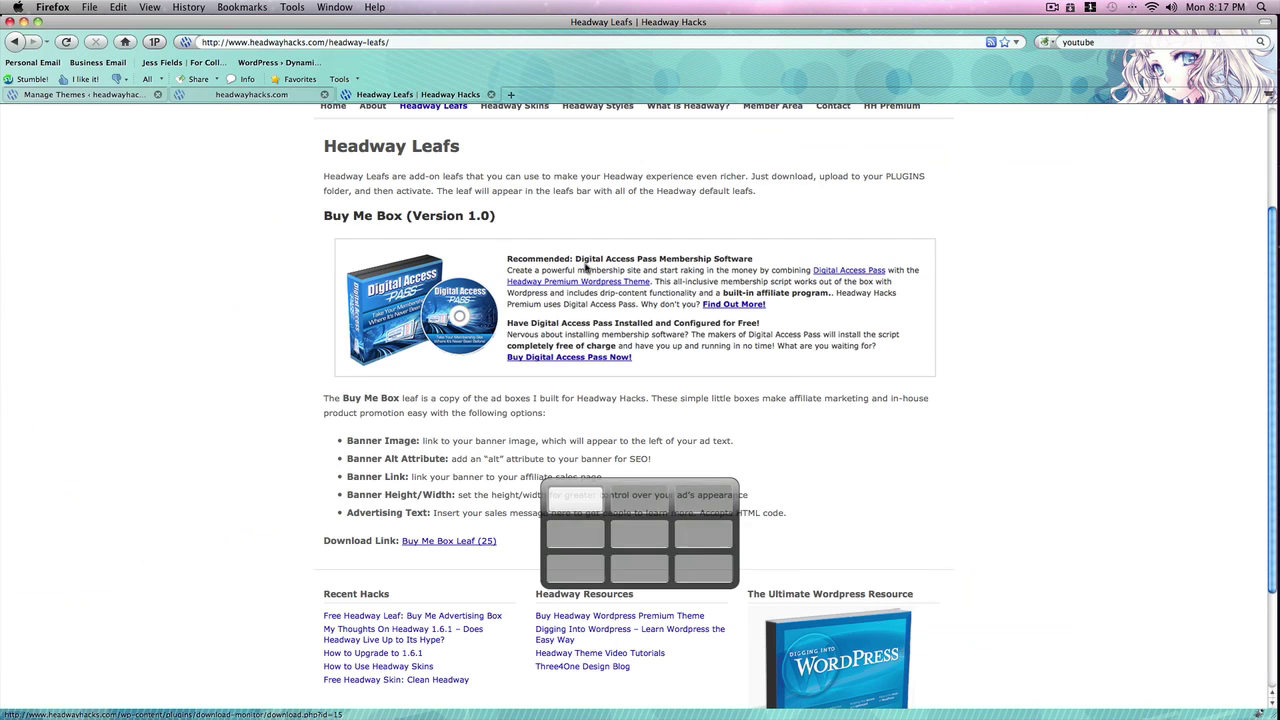
click(113, 98)
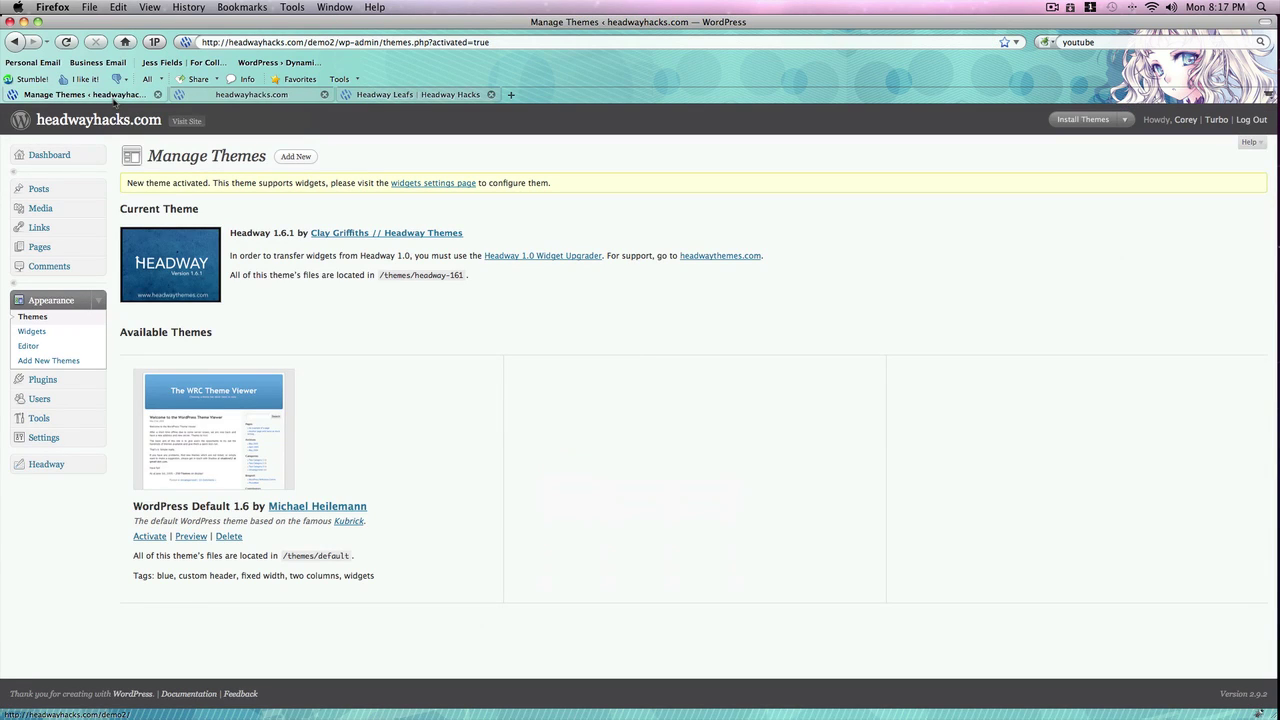
click(430, 95)
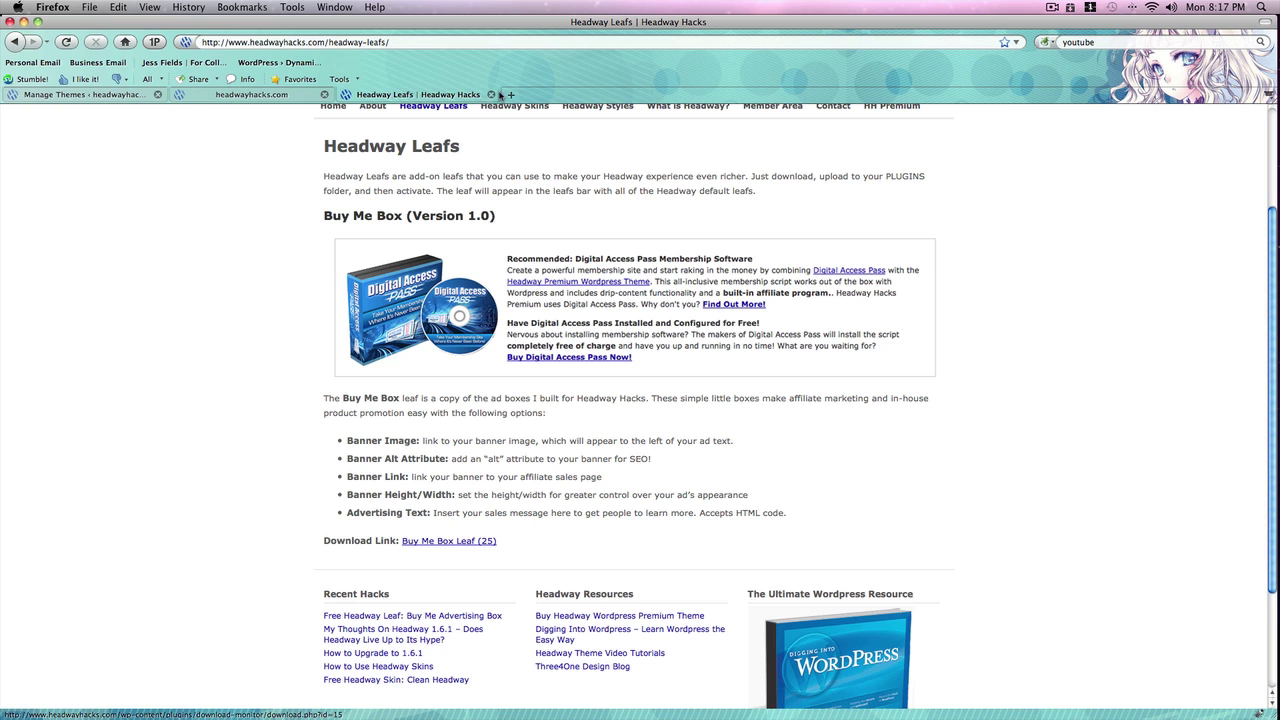
click(491, 94)
click(148, 96)
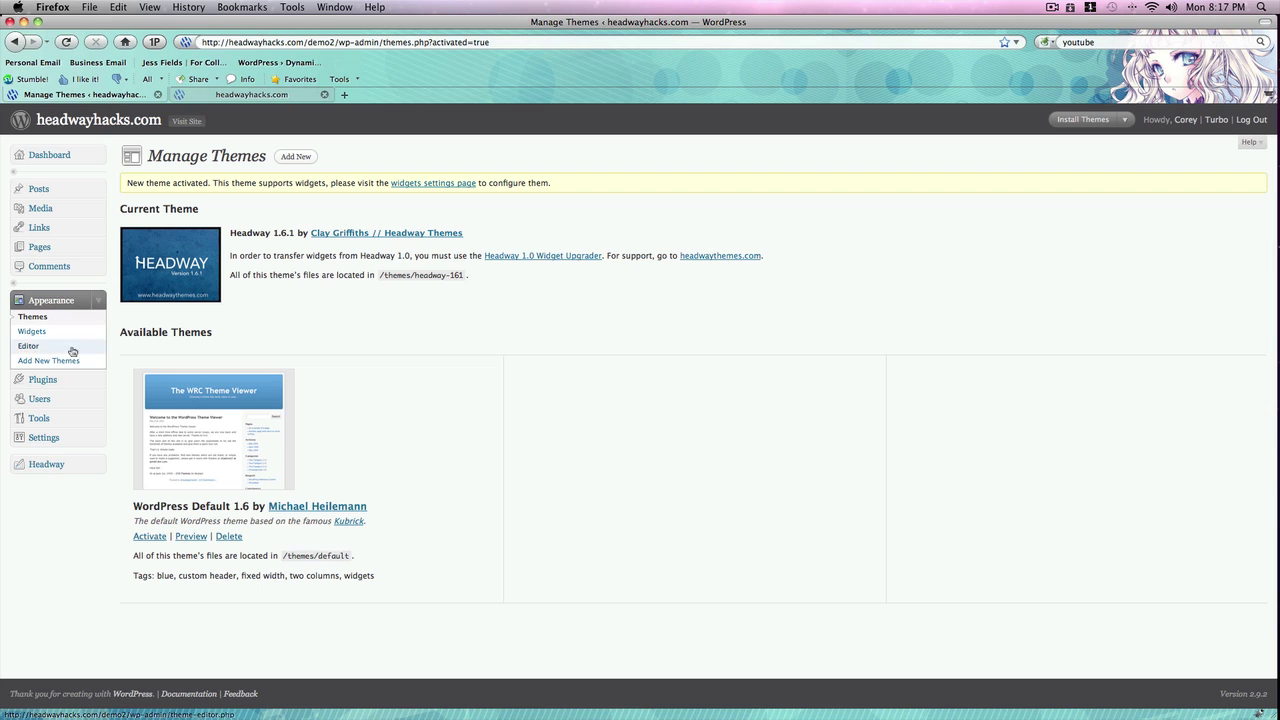
click(58, 388)
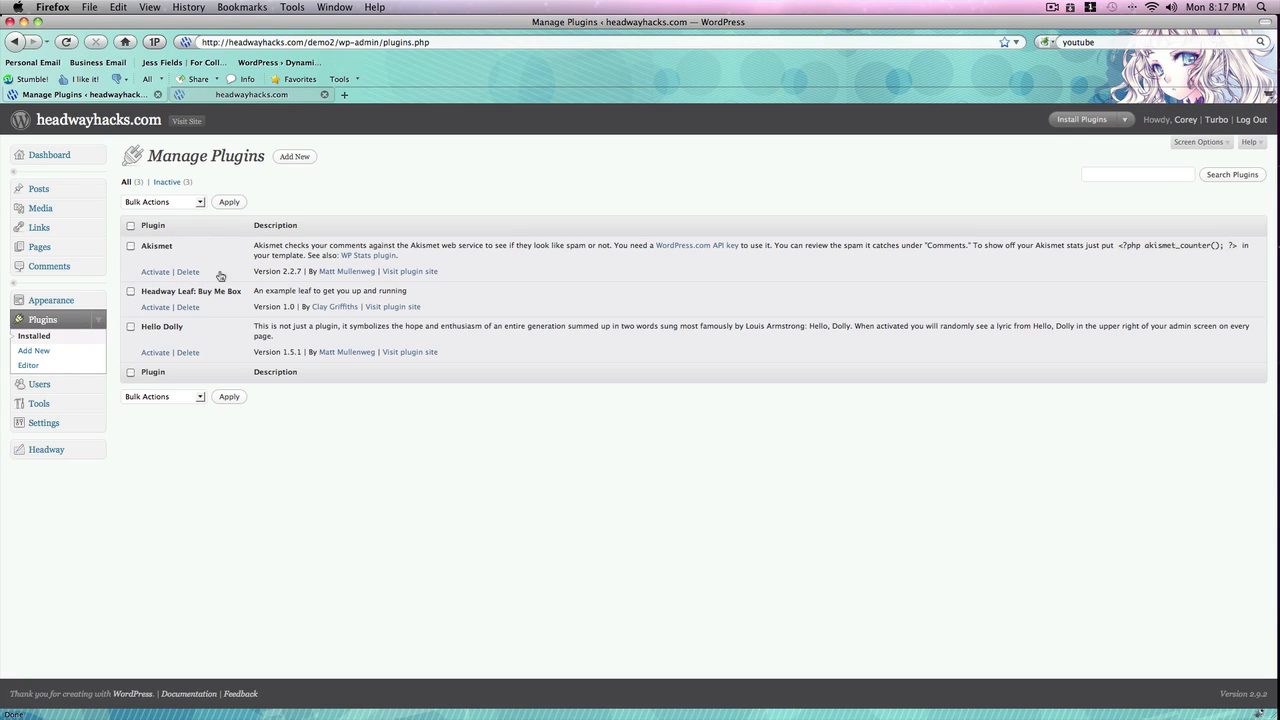
click(155, 307)
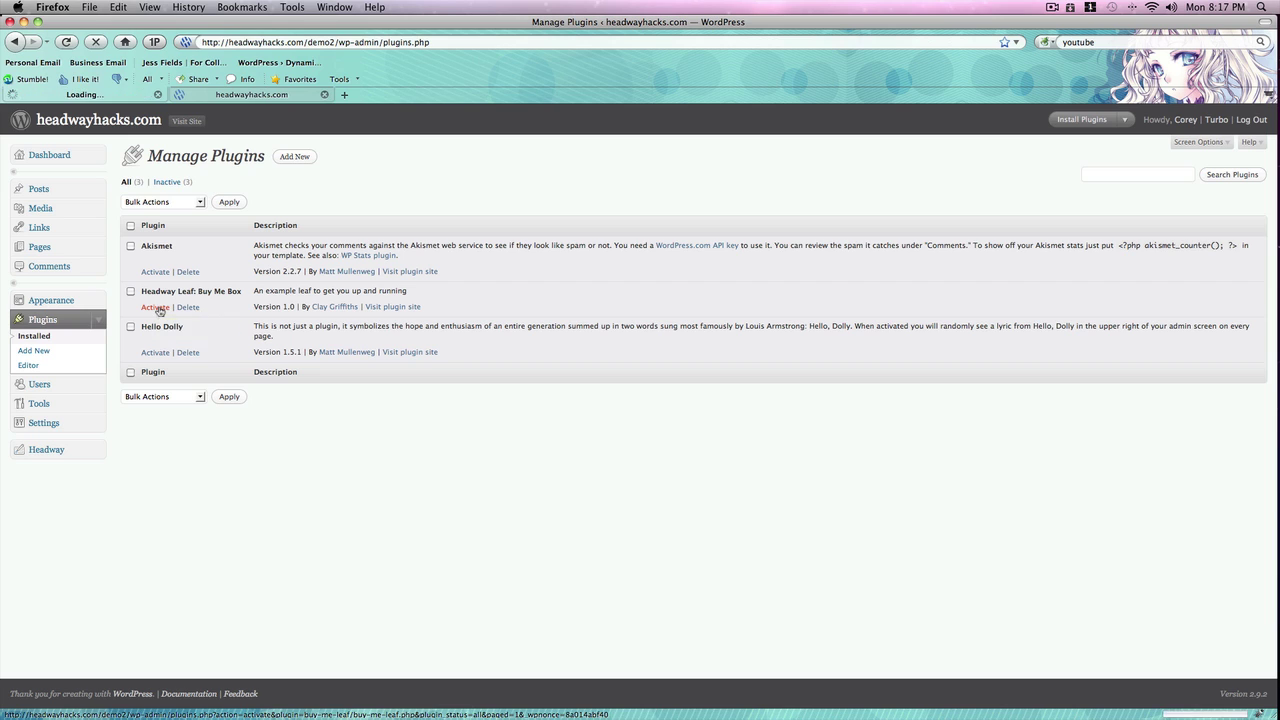
- Launch the Visual Editor from the front page and add Buy Me Leaf from the Leafs panel
click(234, 95)
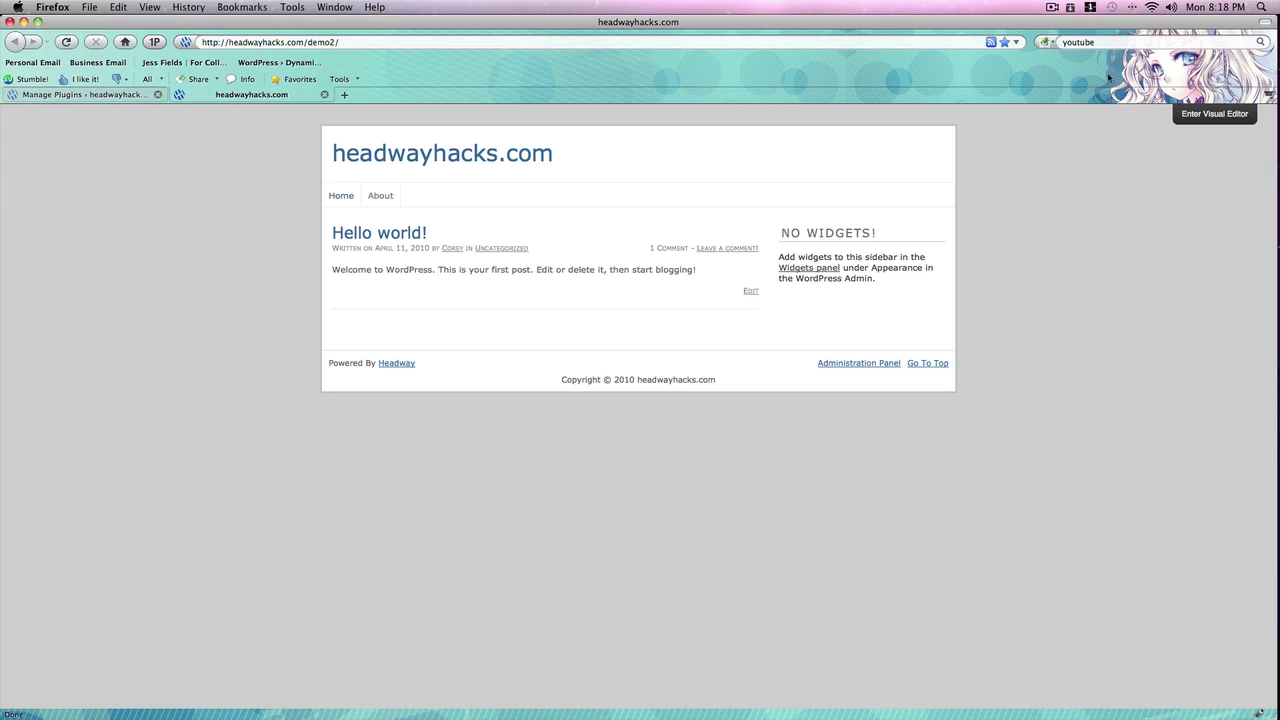
click(1203, 115)
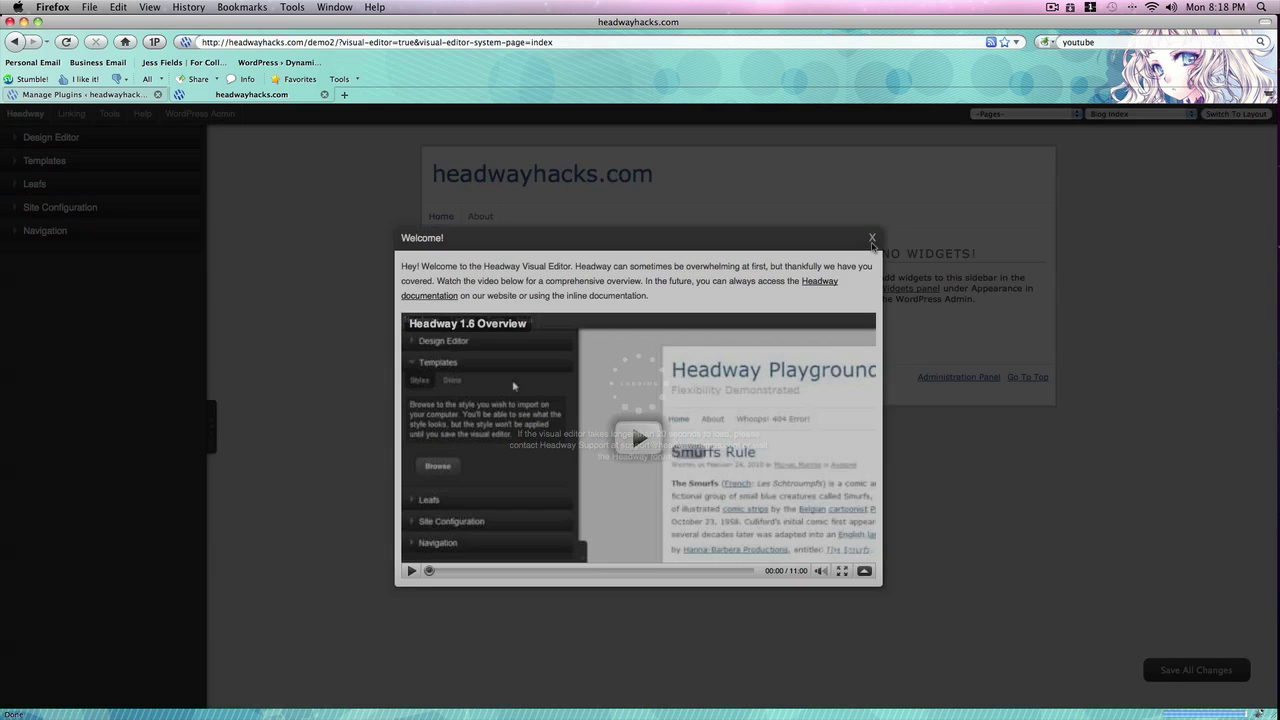
click(872, 240)
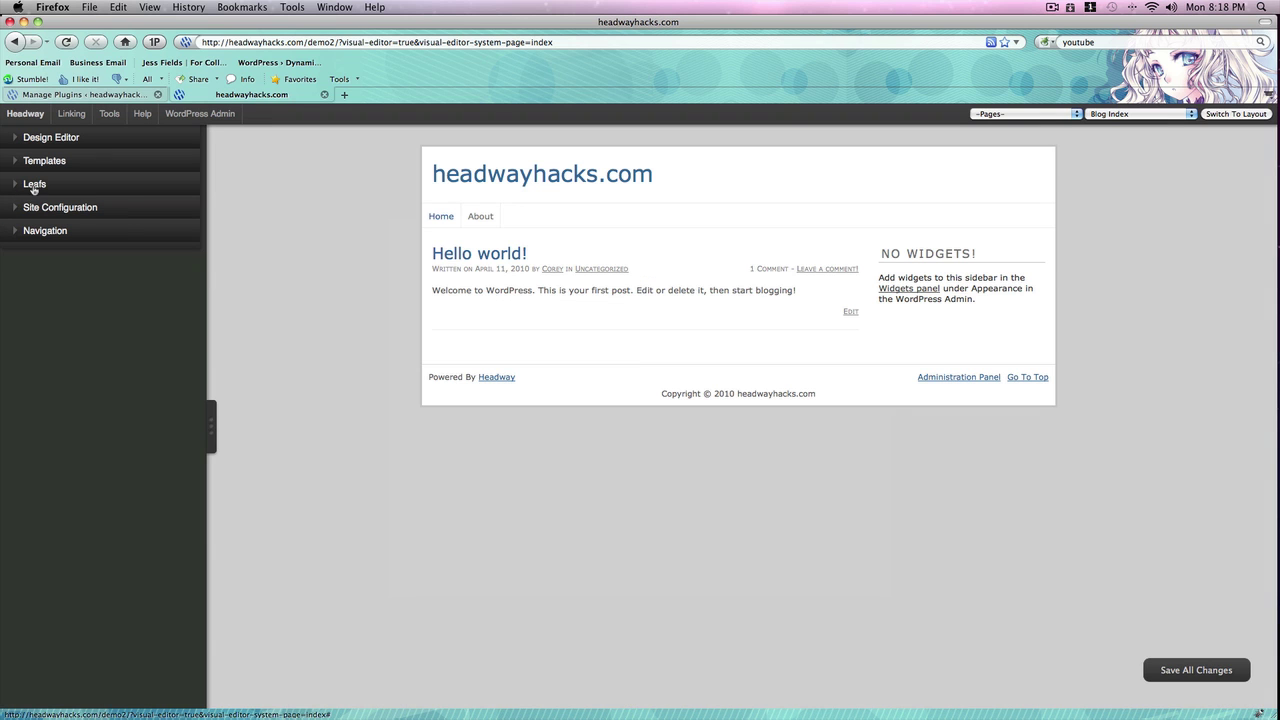
click(34, 184)
click(62, 209)
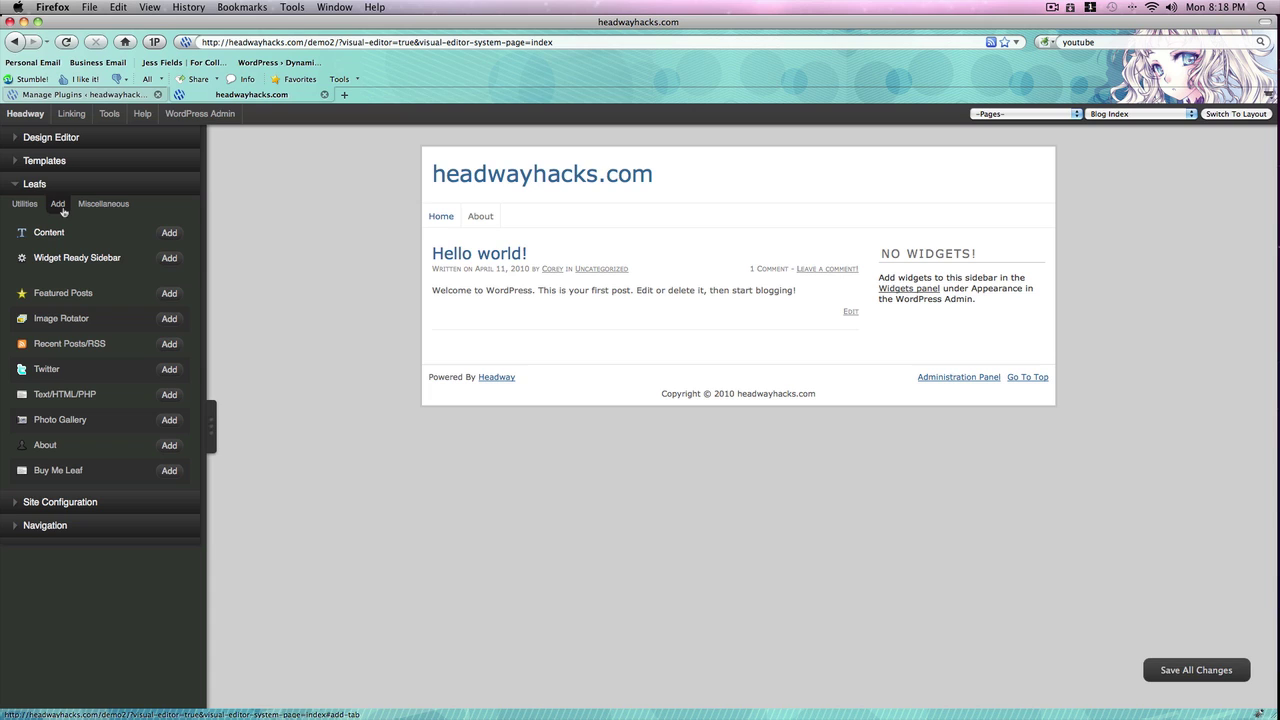
click(169, 472)
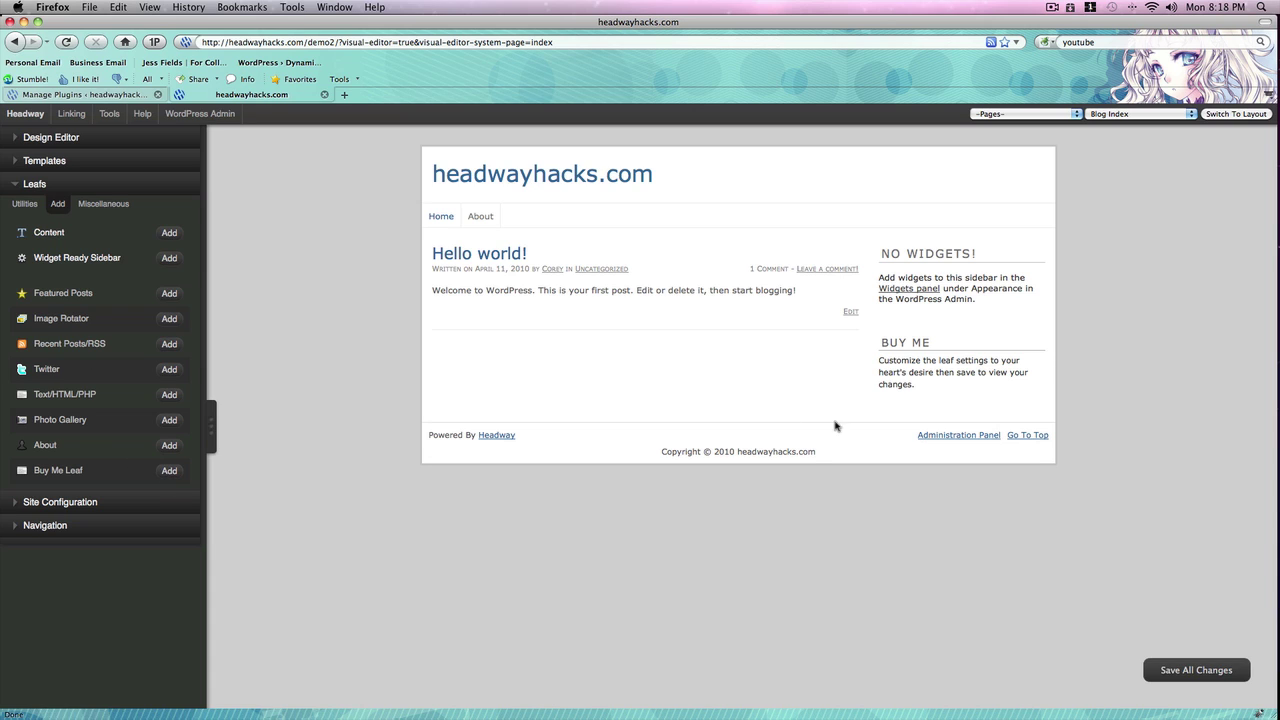
mouse_move(960, 362)
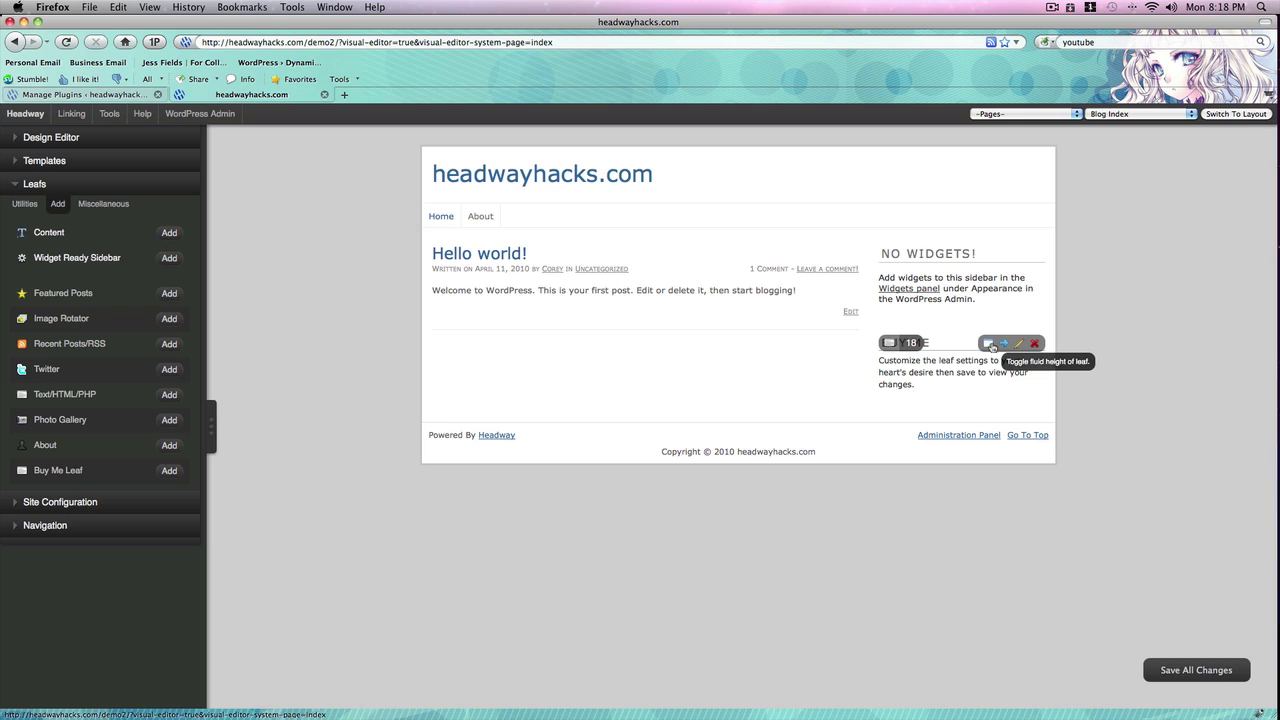
- Paste the Digital Access Pass image address from headwayhacks.com into the leaf's image field
click(1018, 345)
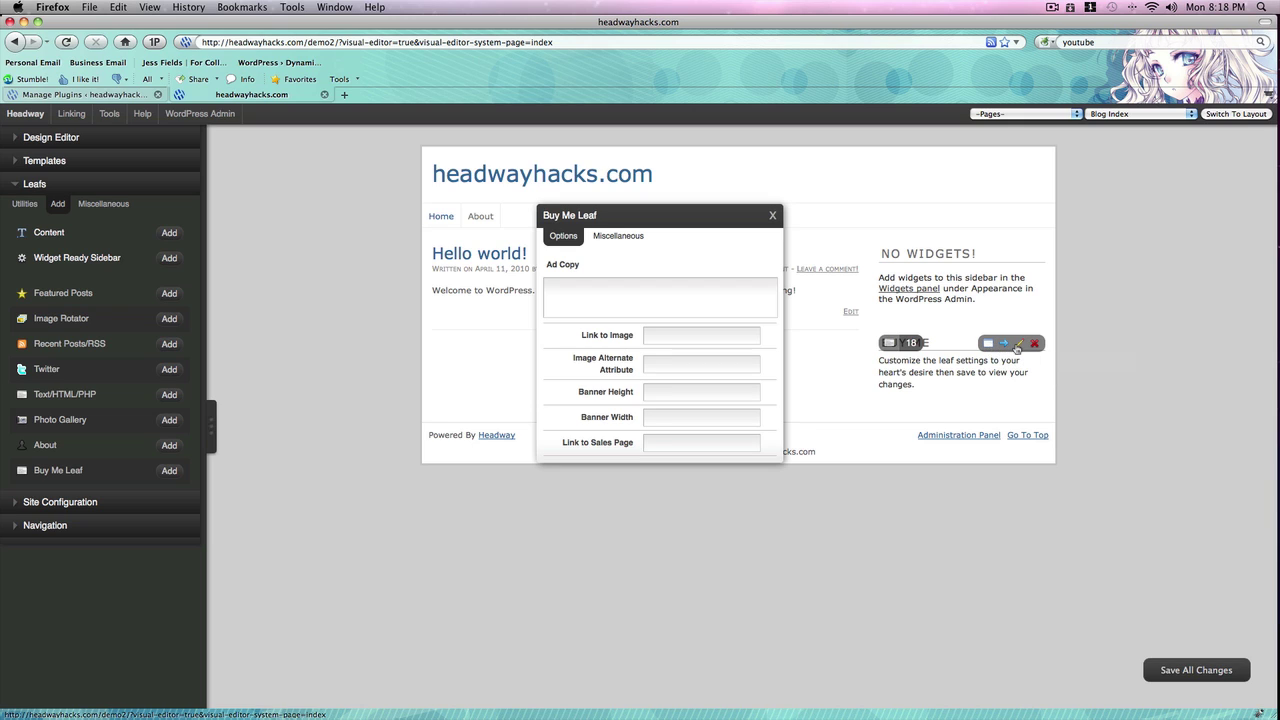
click(597, 315)
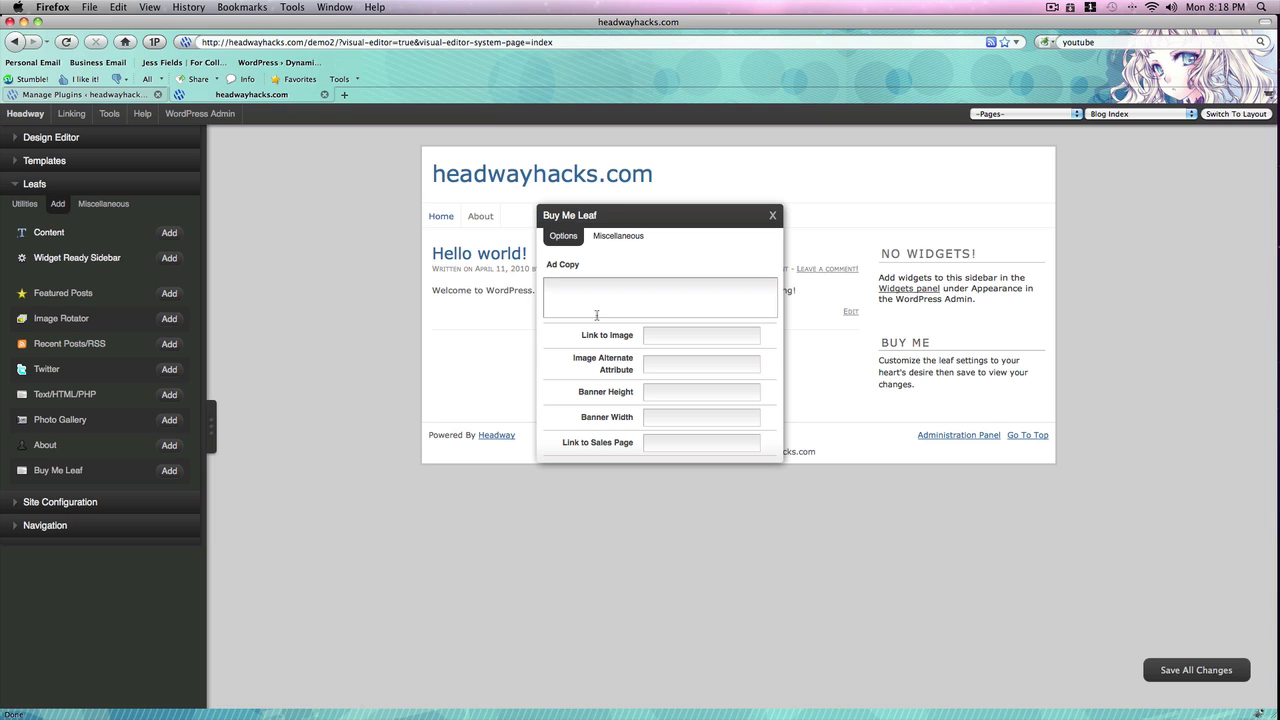
key(super+t)
text(headwayhacks.com/)
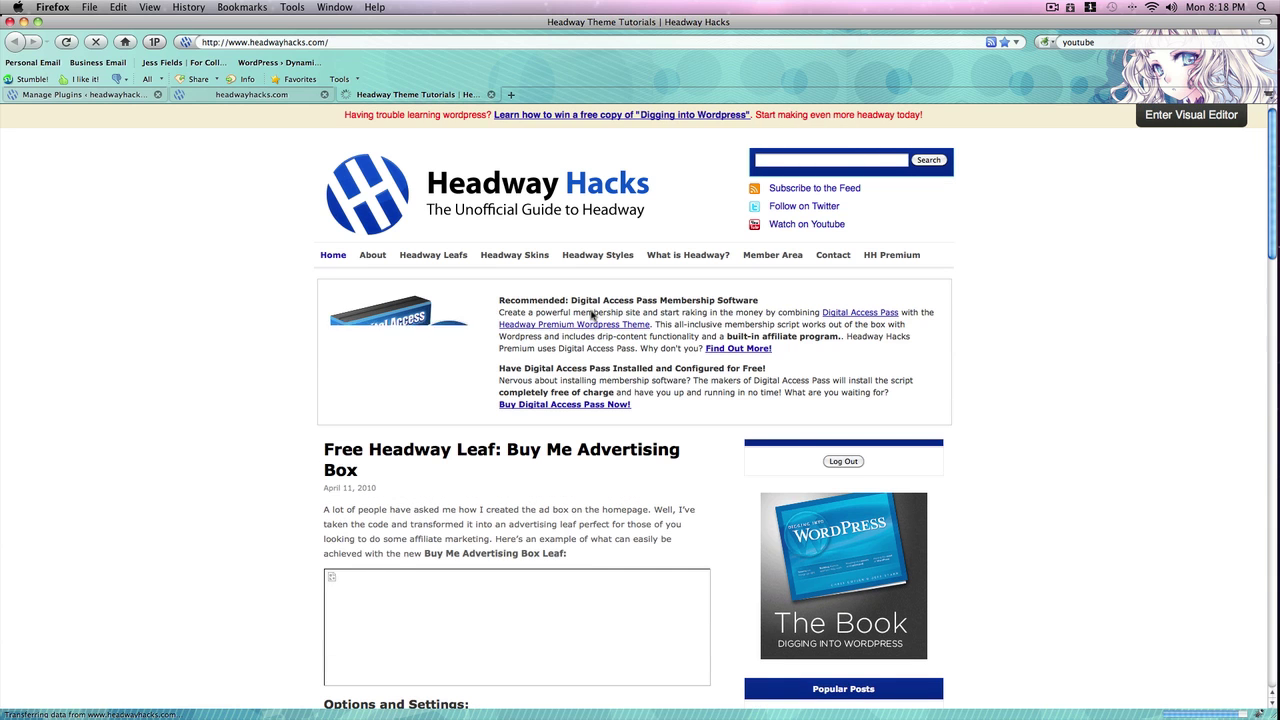
right_click(440, 313)
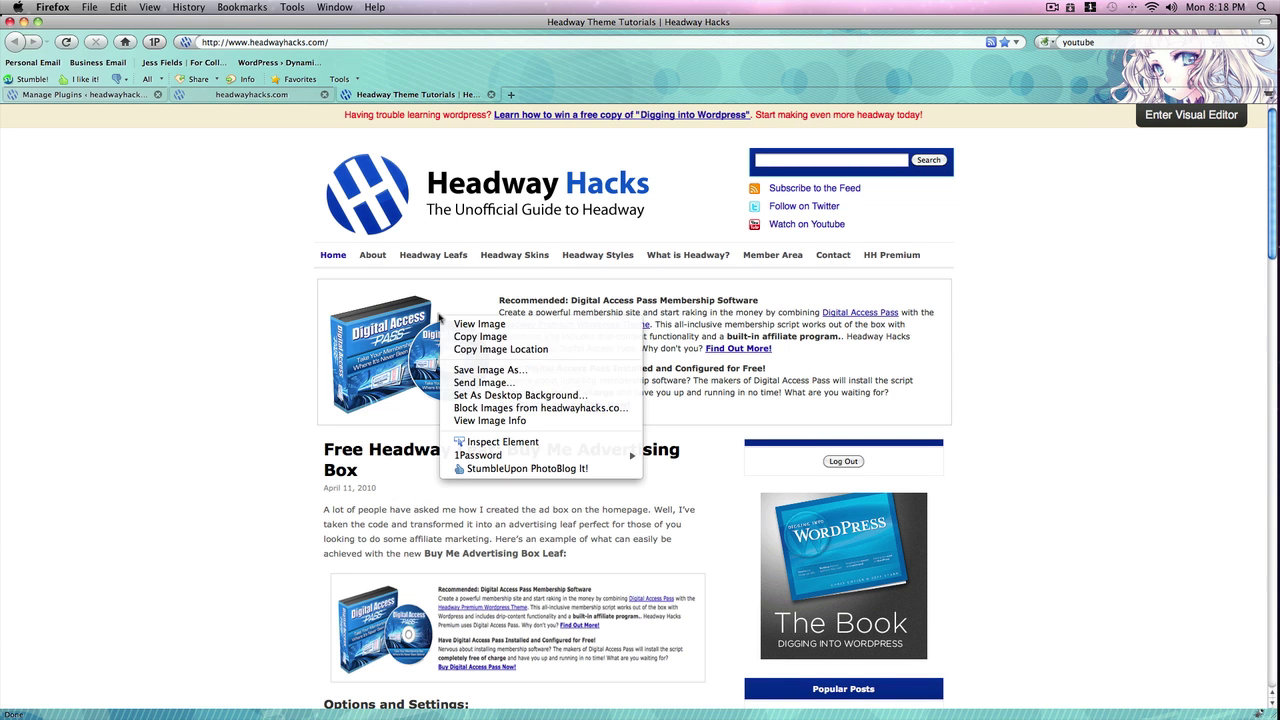
click(525, 350)
click(246, 96)
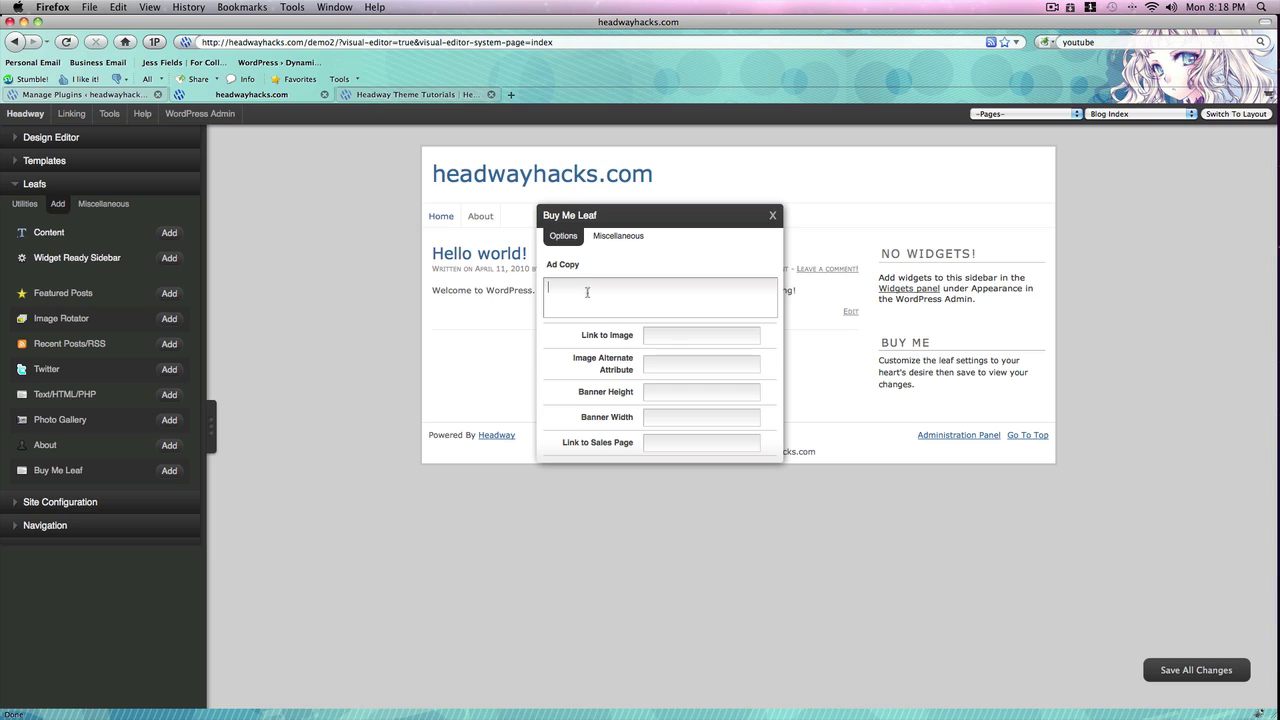
click(677, 337)
key(super+v)
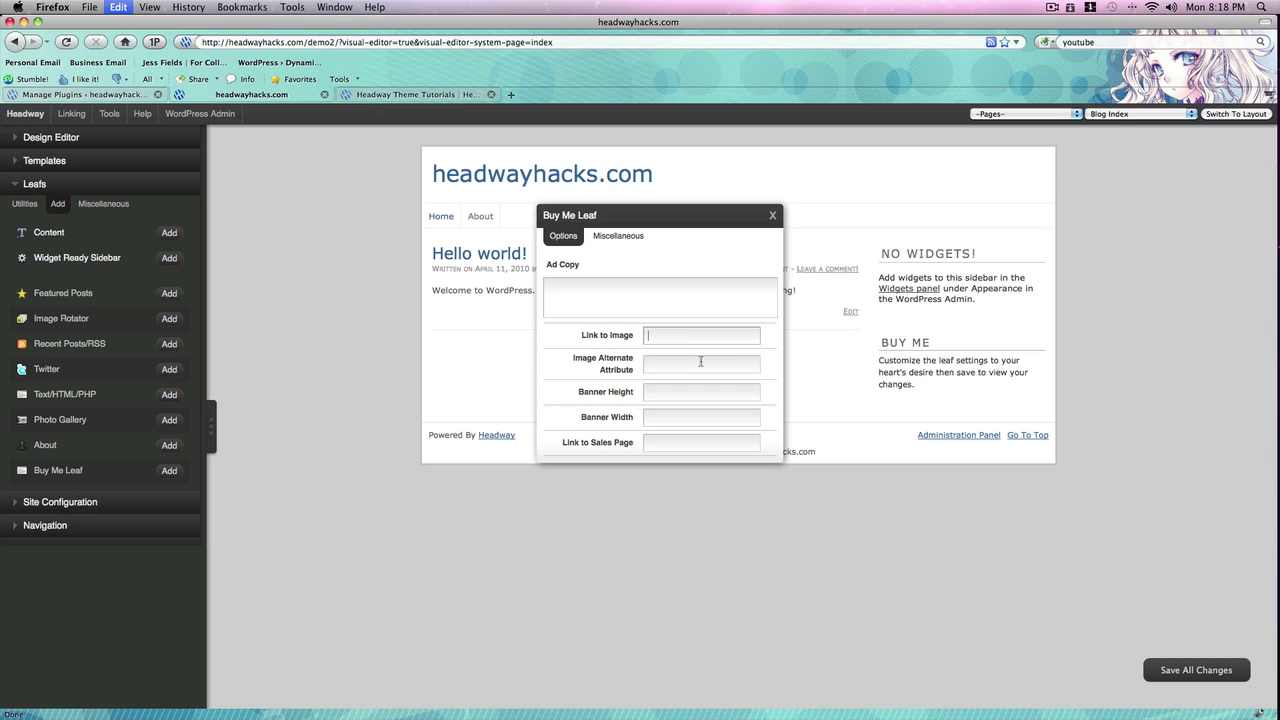
- Paste the ad's link from headwayhacks.com into the sales page link field
click(398, 95)
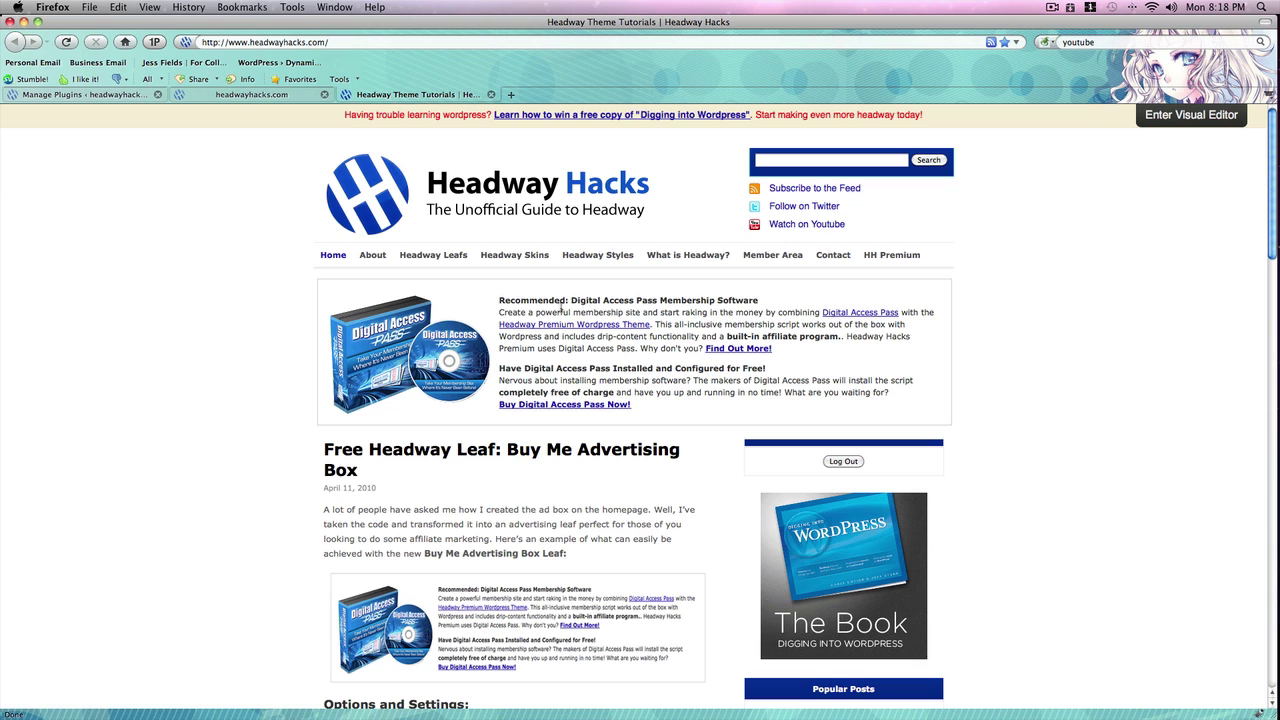
right_click(585, 326)
click(646, 406)
click(251, 94)
click(692, 446)
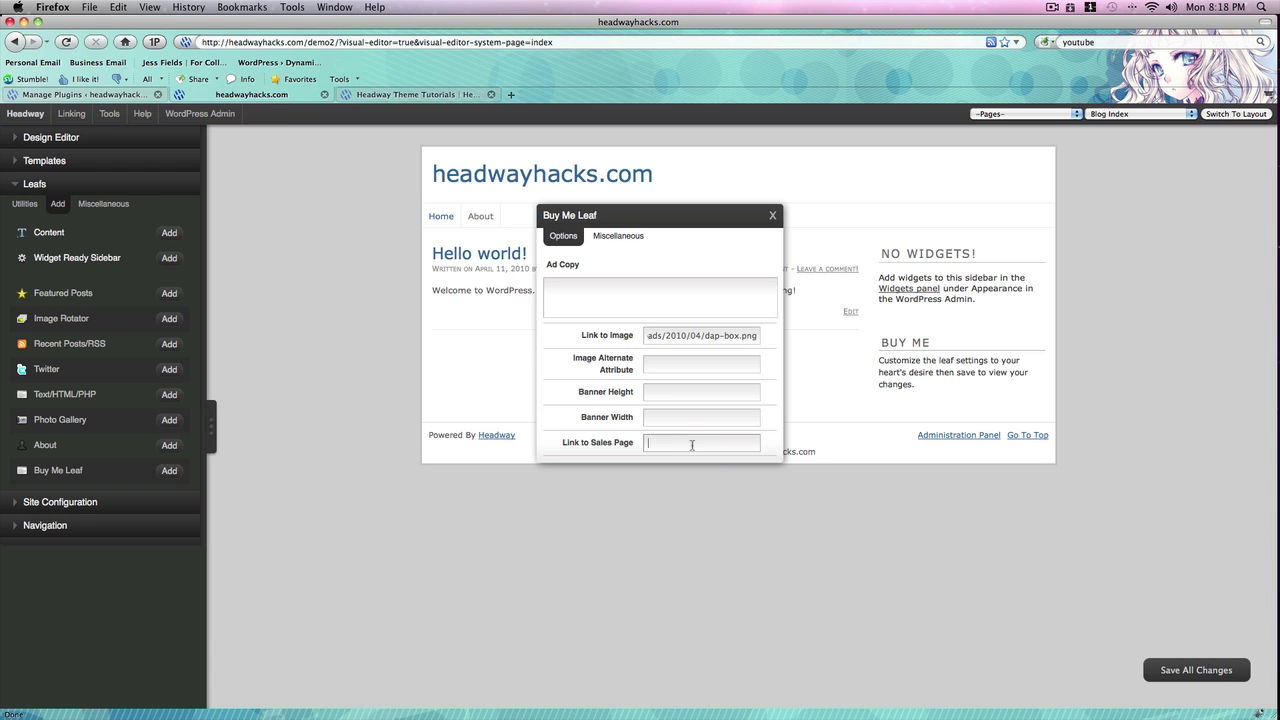
key(super+v)
- Set the banner to 250×250 and enter alt text beginning 'Digital Access Pass'
click(682, 421)
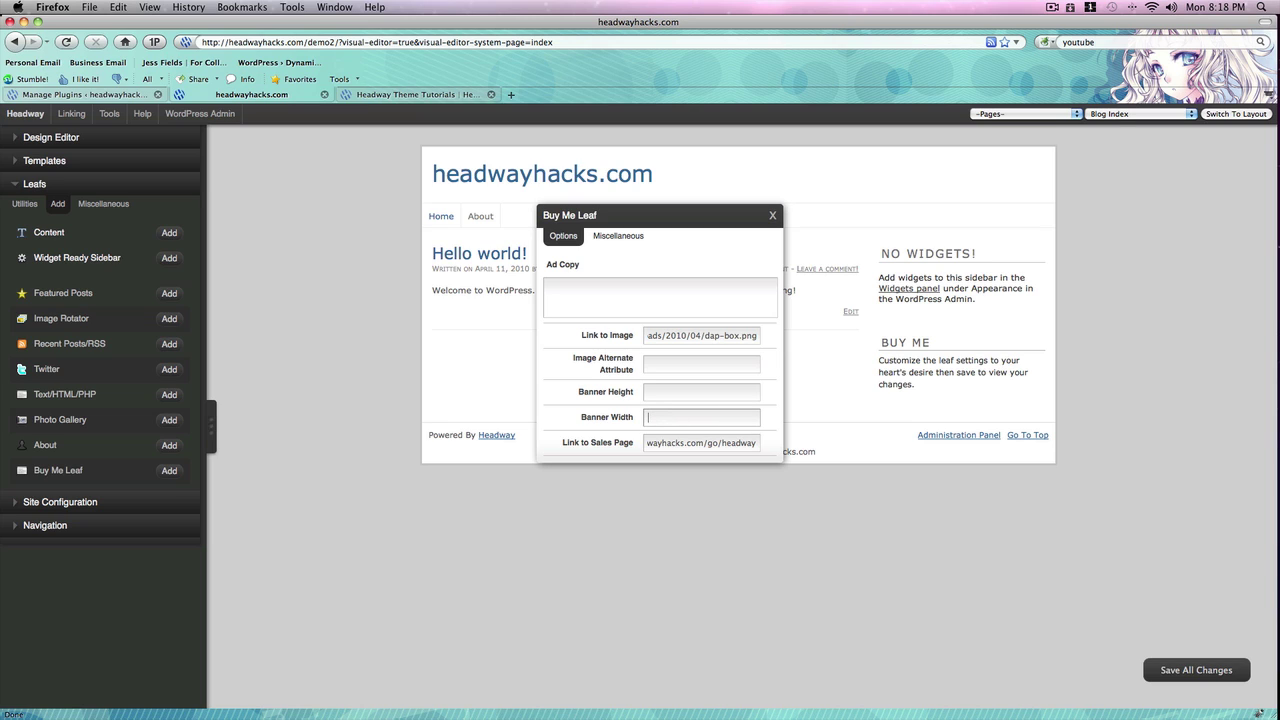
text(250)
click(673, 398)
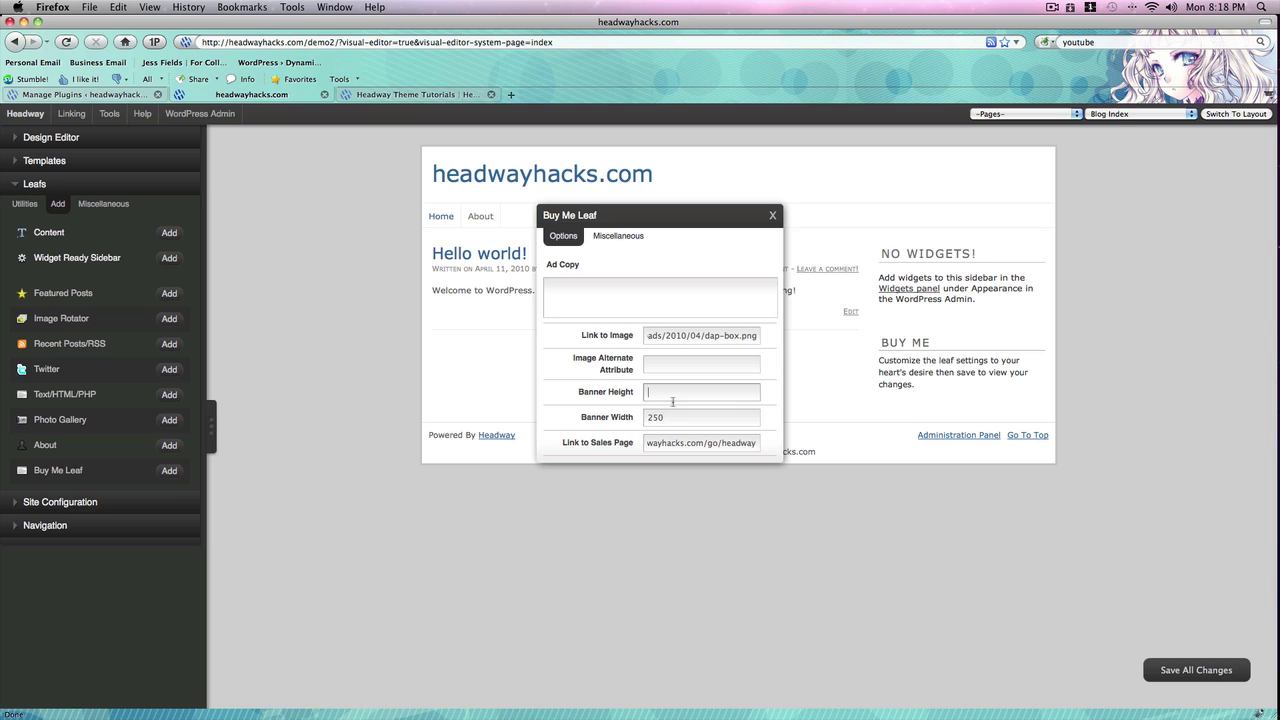
text(250)
click(735, 364)
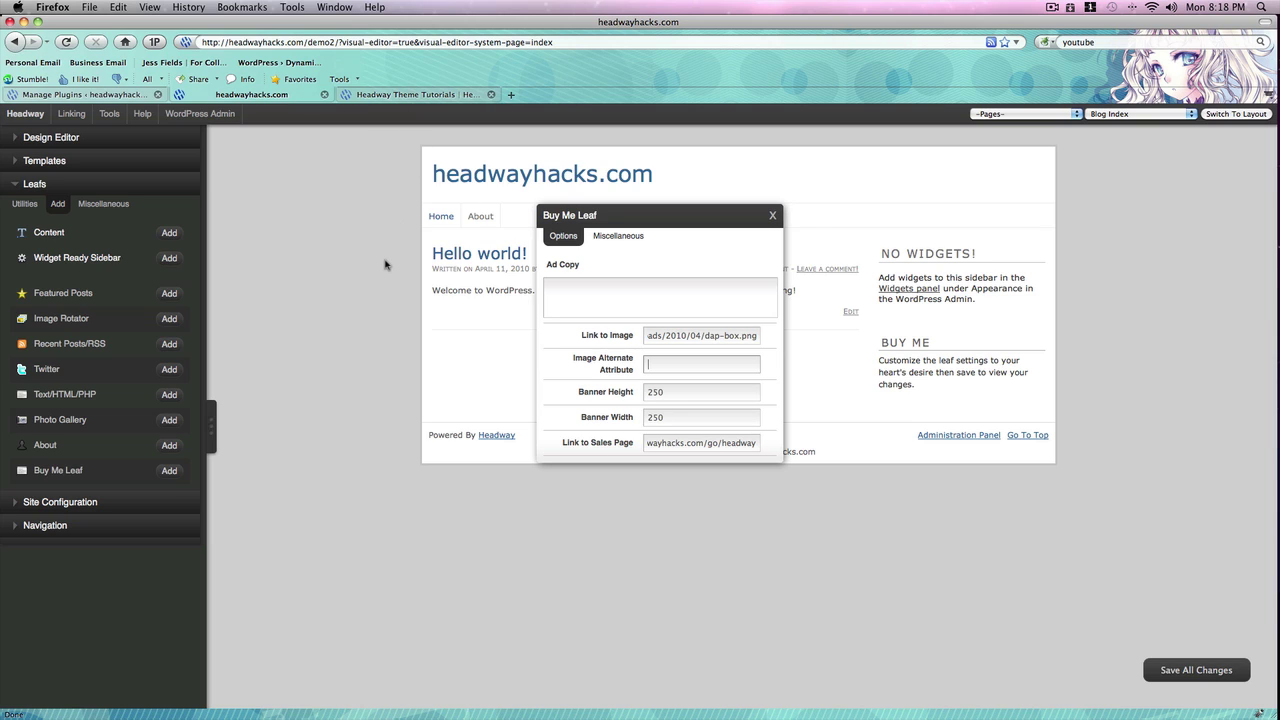
text(Digital Access Pass)
- Select the recommended ad box text on the Headway Hacks page
click(405, 95)
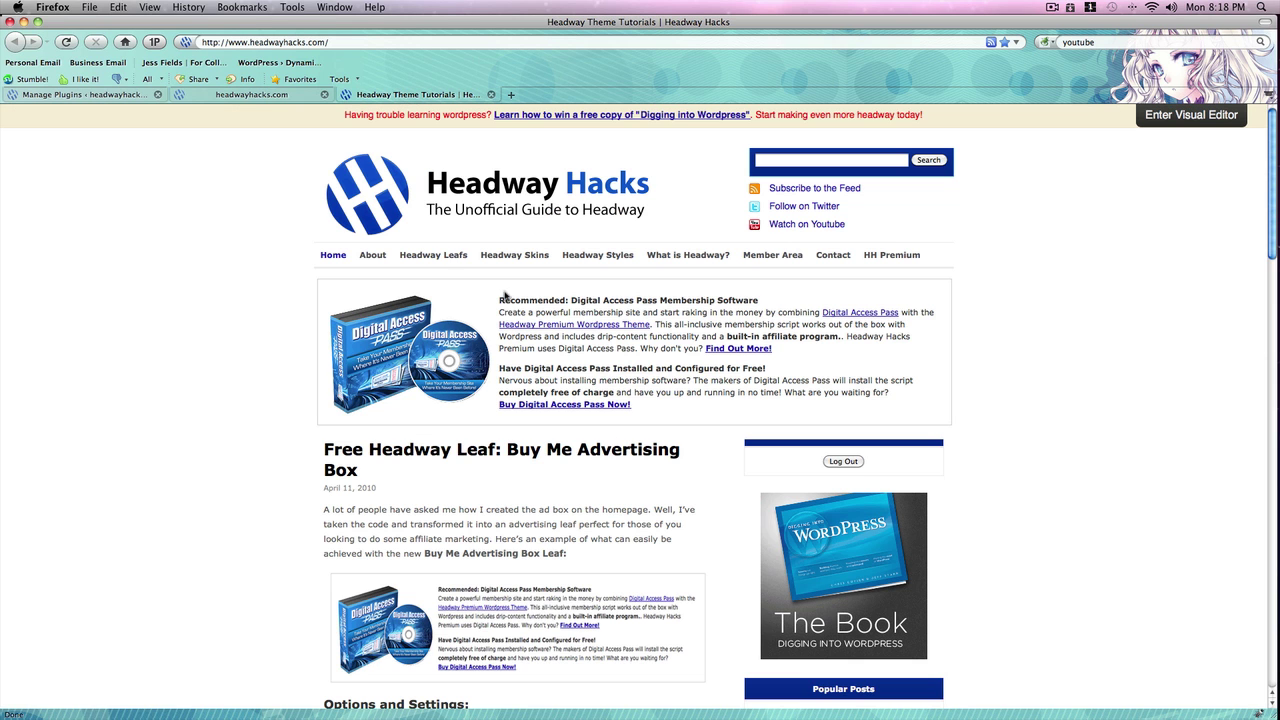
drag(499, 297, 653, 417)
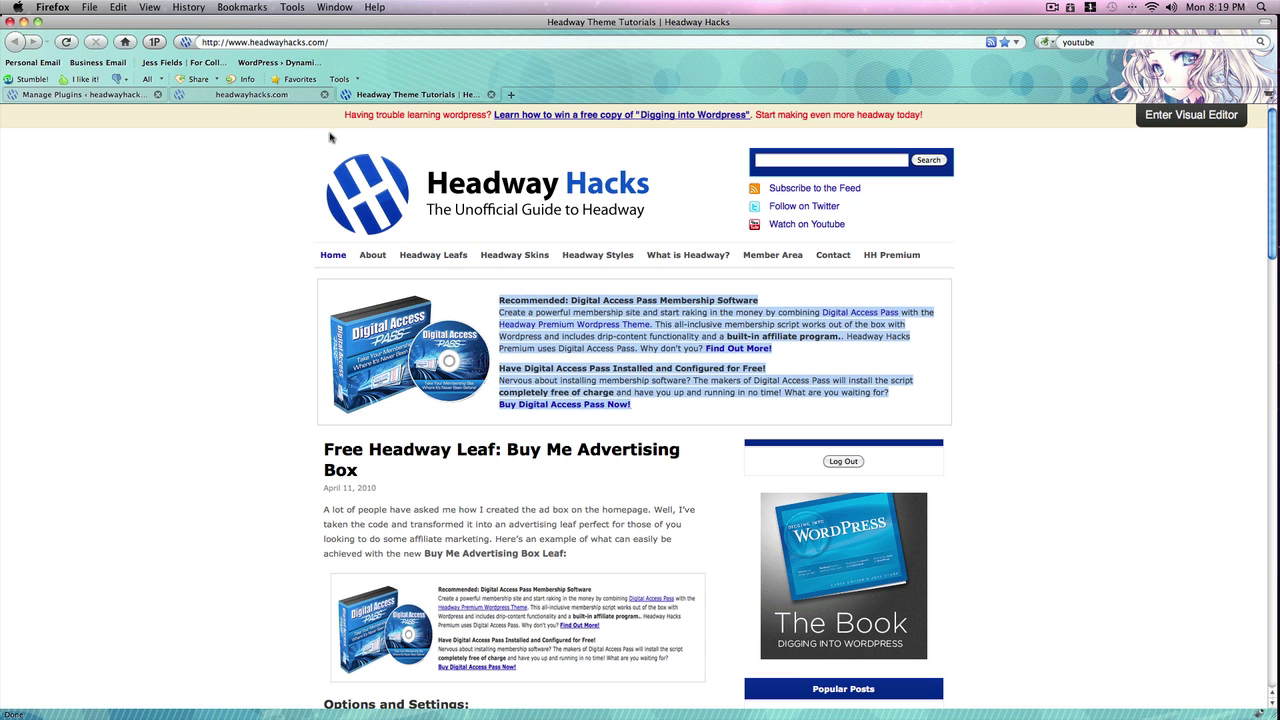
click(250, 95)
- Paste the ad text into the Ad Copy box and save all changes
click(648, 310)
key(ctrl+v)
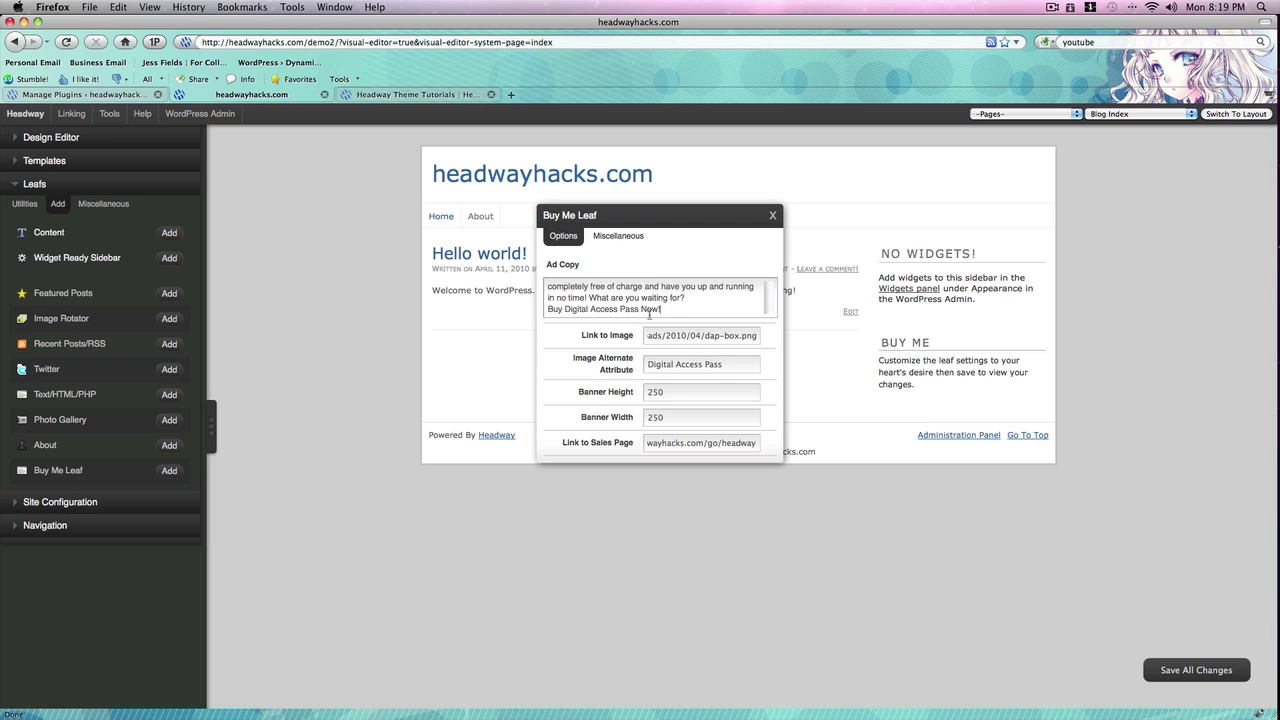
click(1233, 670)
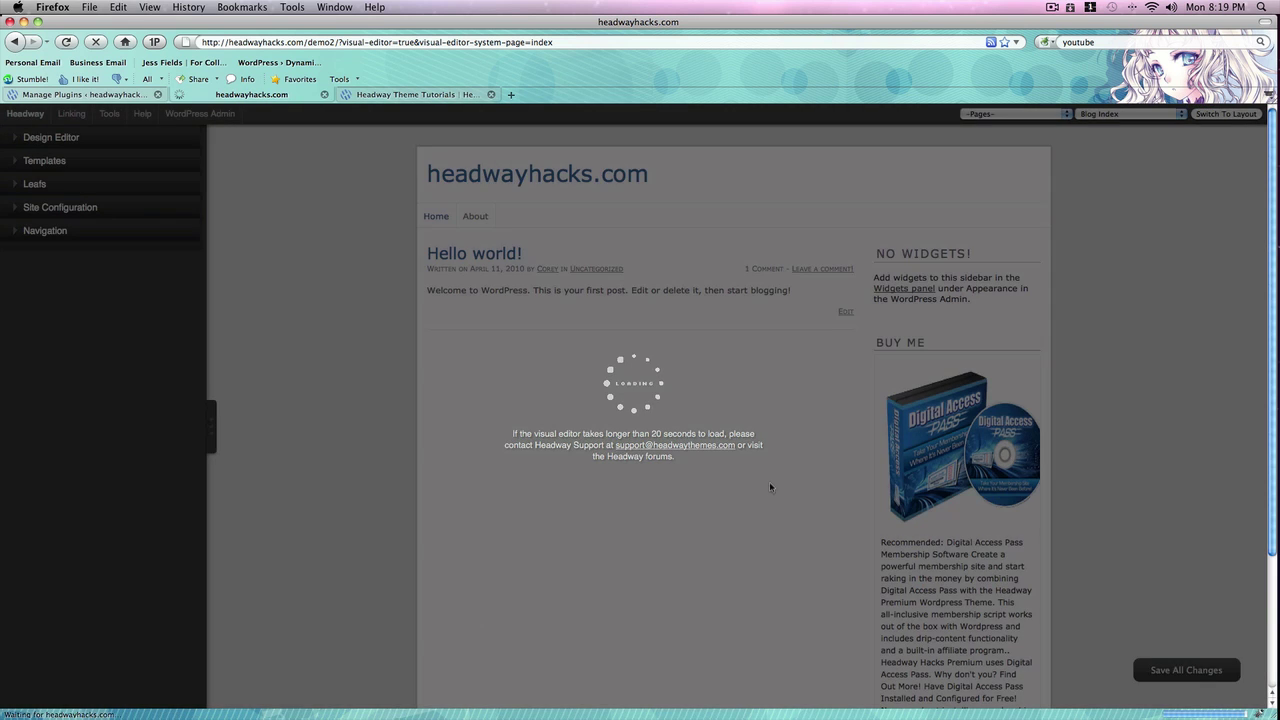
scroll(846, 535, down, 3)
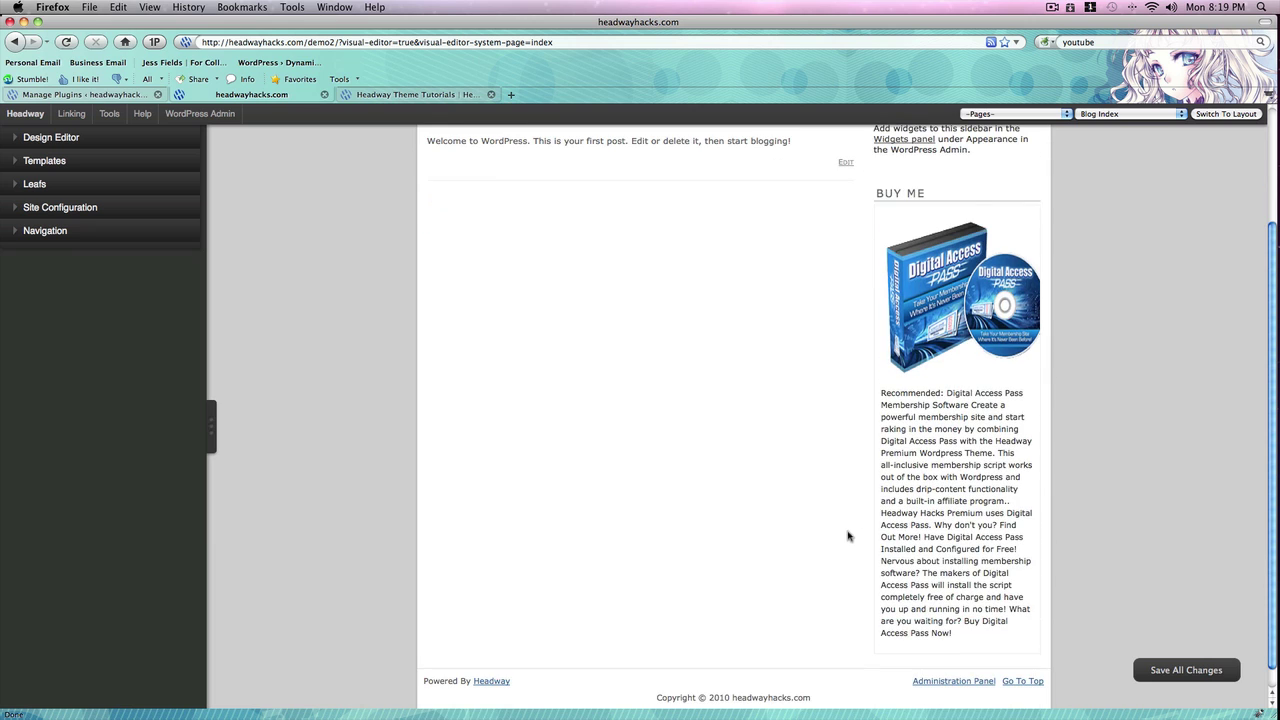
- Reopen the Buy Me leaf settings down to the Ad Copy box
drag(941, 405, 1030, 575)
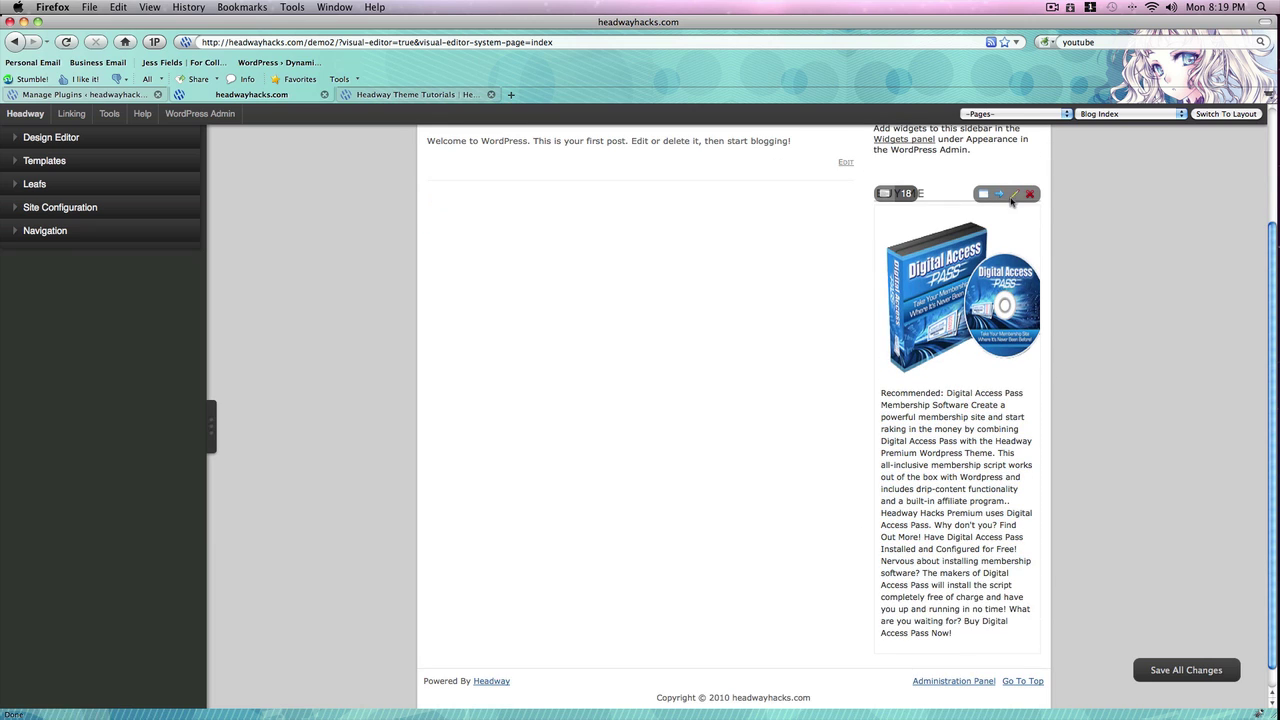
click(1012, 196)
scroll(658, 305, down, 1)
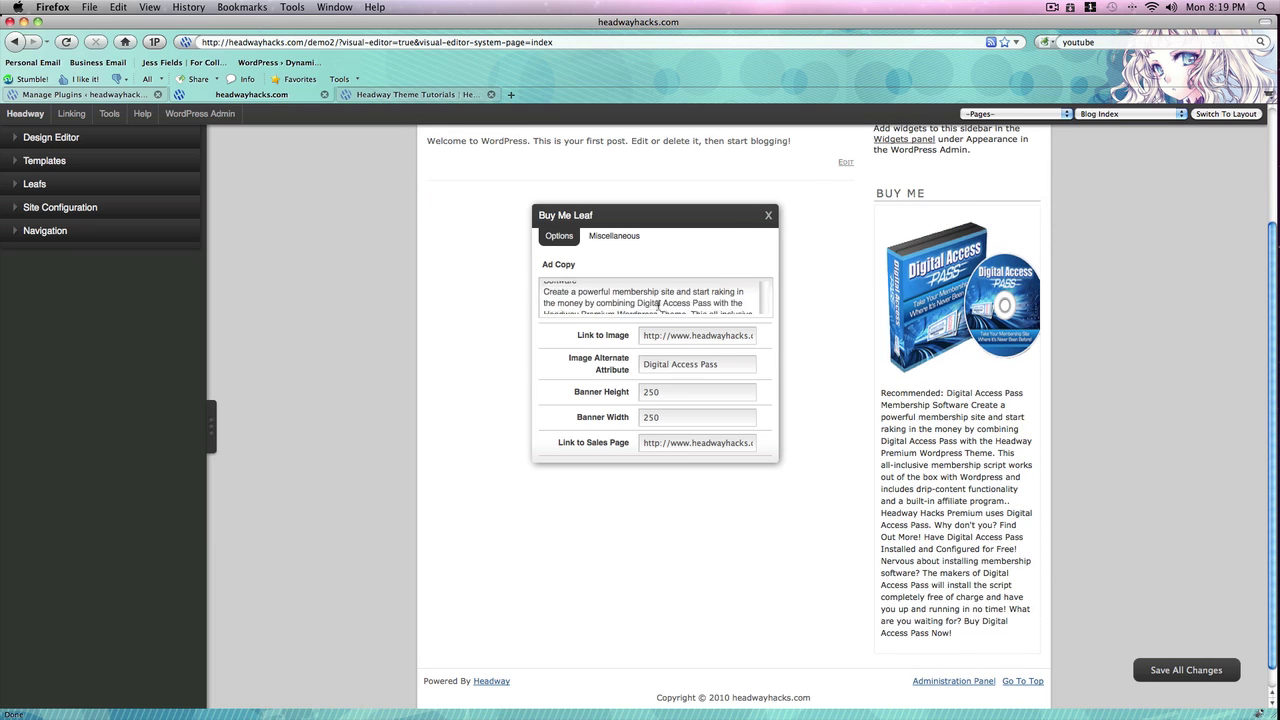
scroll(658, 305, down, 2)
scroll(655, 304, down, 2)
scroll(649, 302, down, 2)
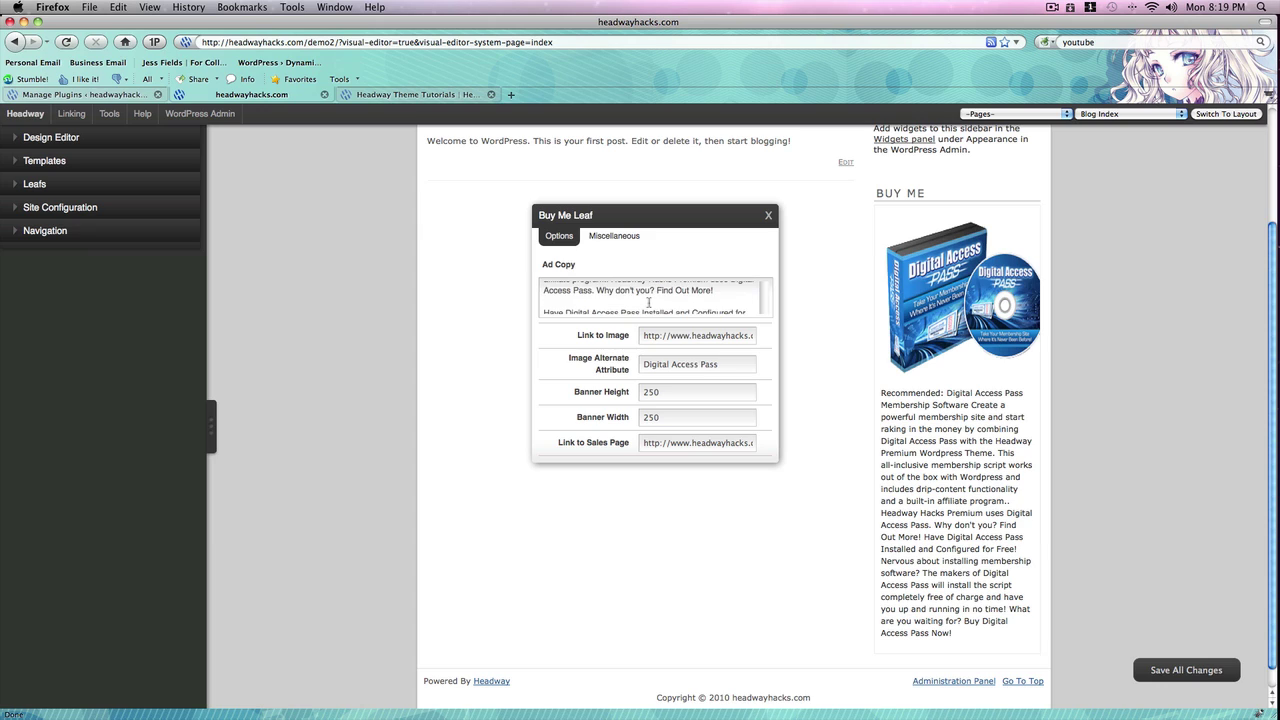
scroll(649, 302, down, 1)
text(</p>)
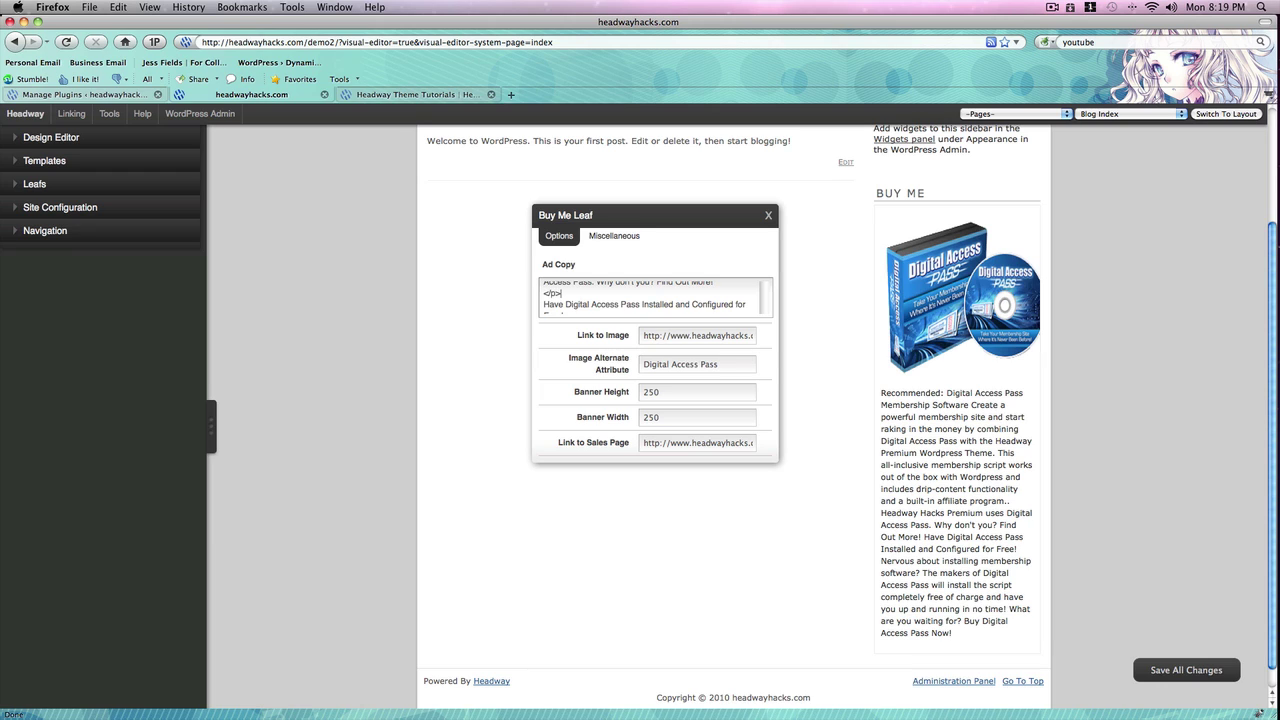
- Add line breaks after the headline and ad sentences in the ad copy
key(Return)
text(<p>)
scroll(624, 302, down, 1)
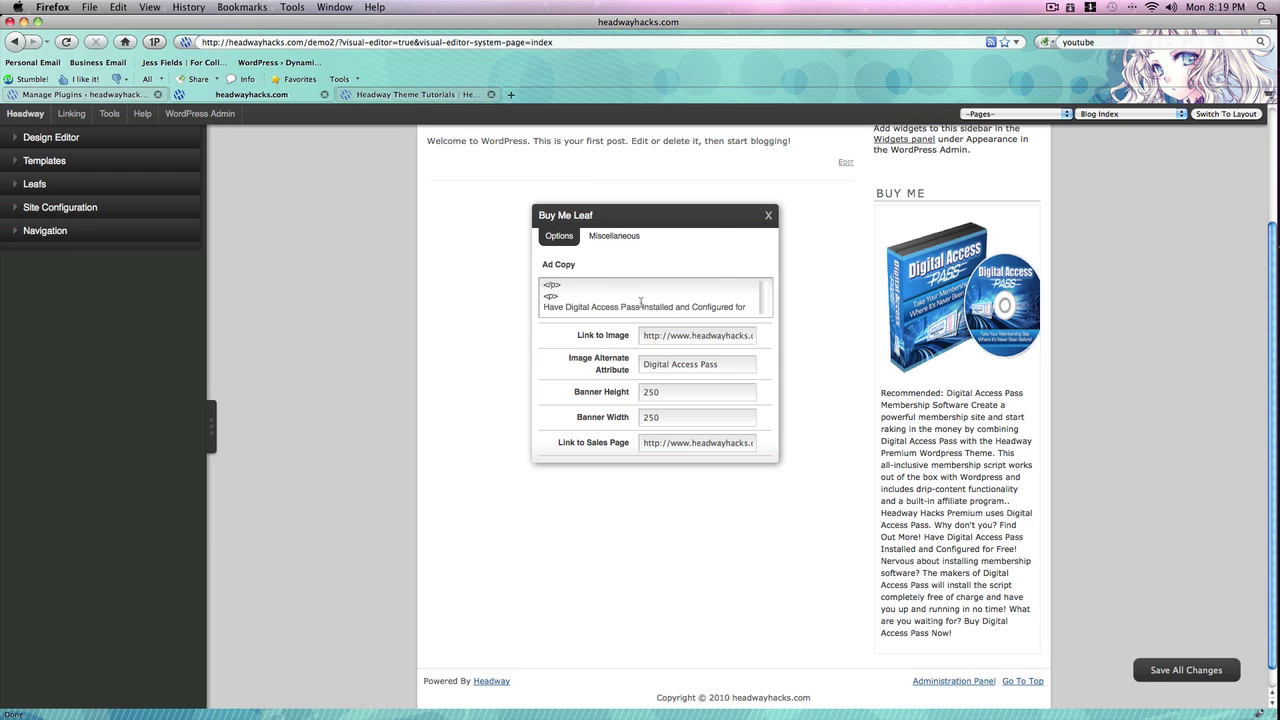
scroll(624, 302, down, 3)
key(Return)
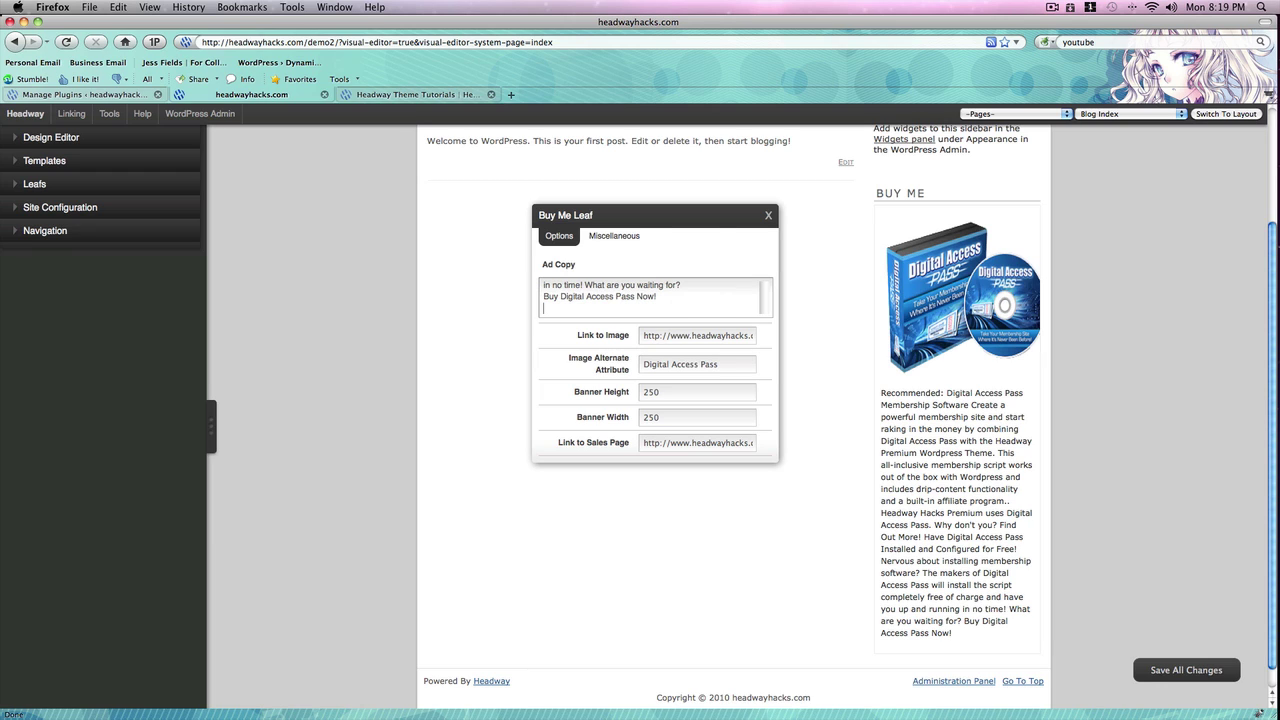
text(</p>)
scroll(545, 292, up, 5)
scroll(545, 292, up, 2)
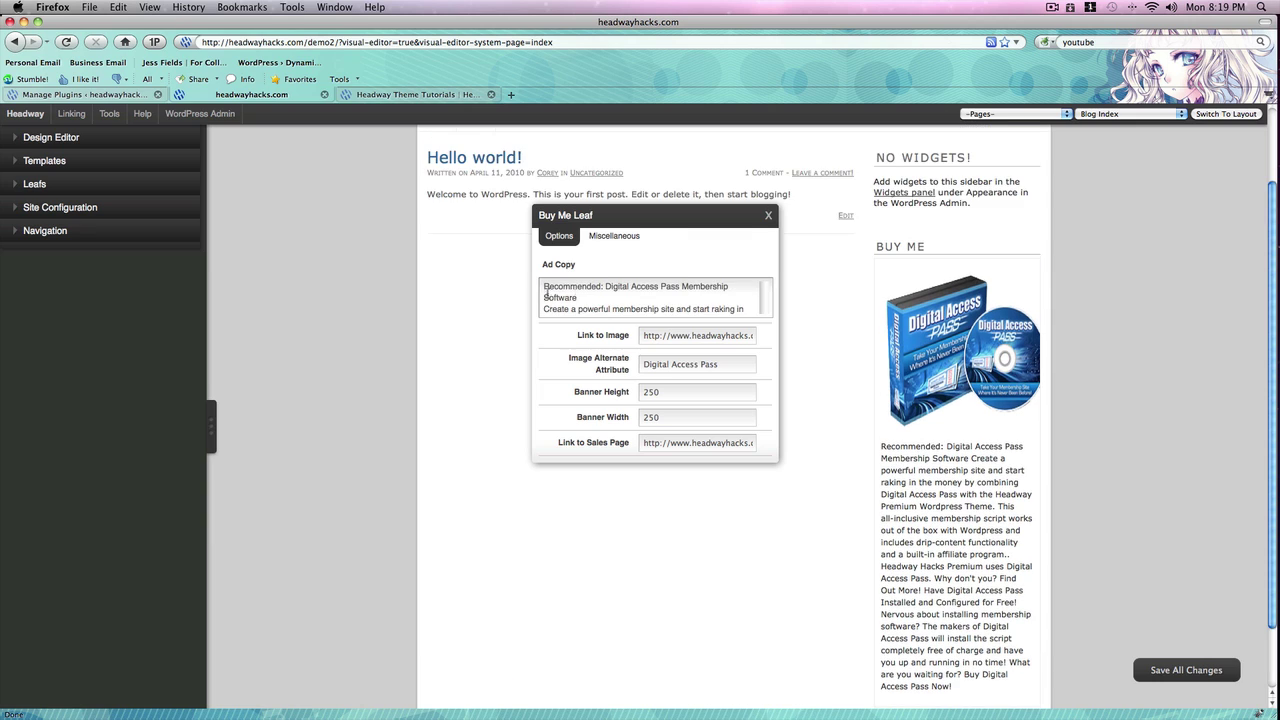
key(Return)
text(<p>)
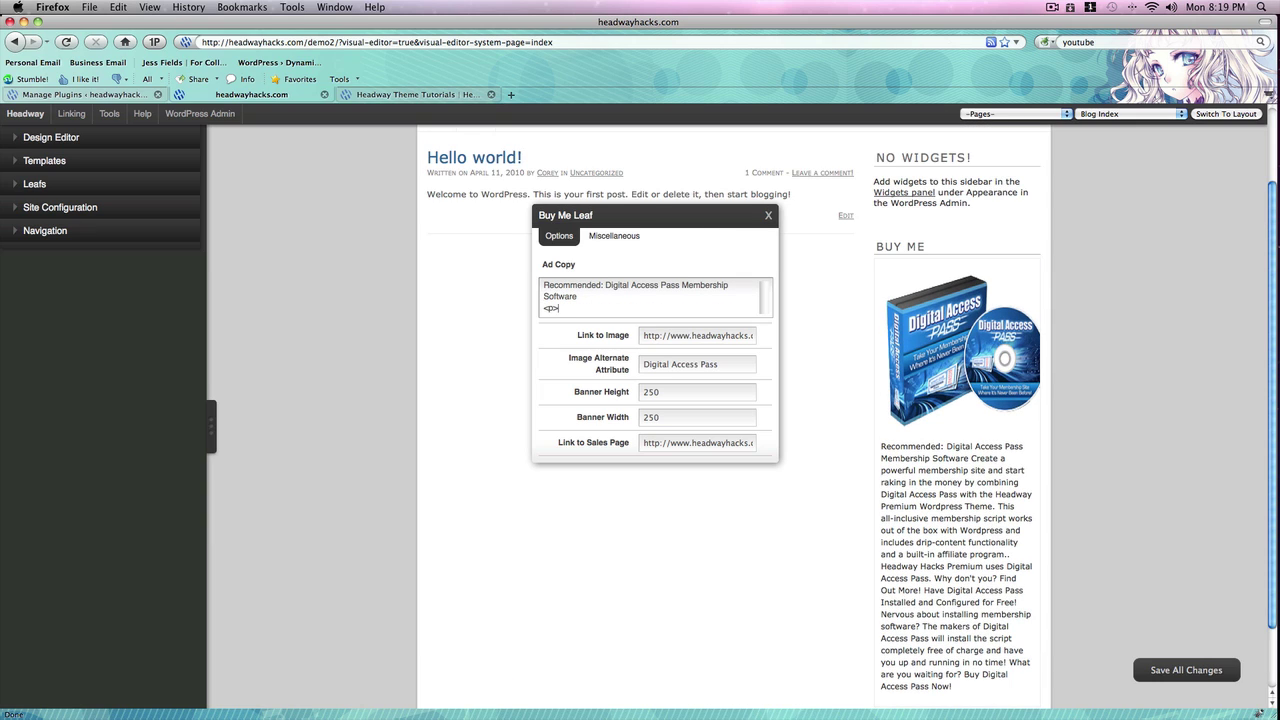
- Insert </p> and <strong> tags into the ad copy, then save all changes
scroll(632, 305, down, 5)
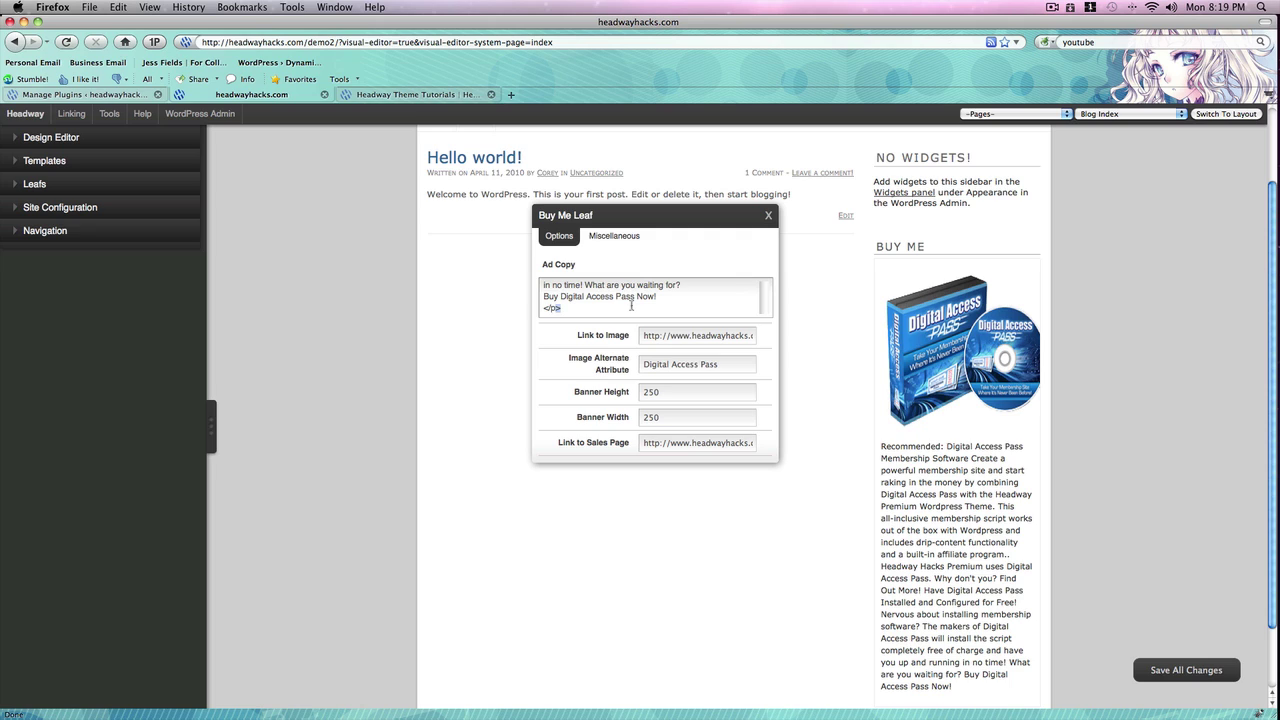
key(BackSpace)
text(</p>)
text(<strong>)
scroll(545, 297, up, 2)
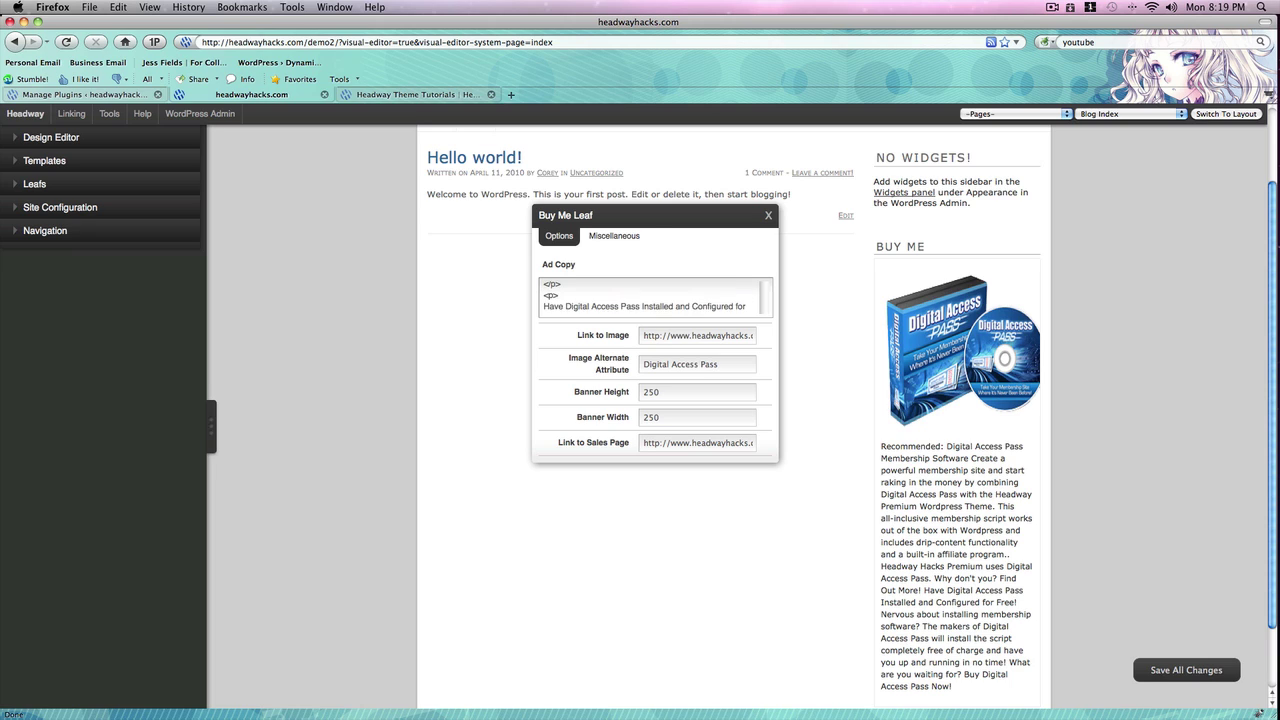
scroll(586, 300, up, 3)
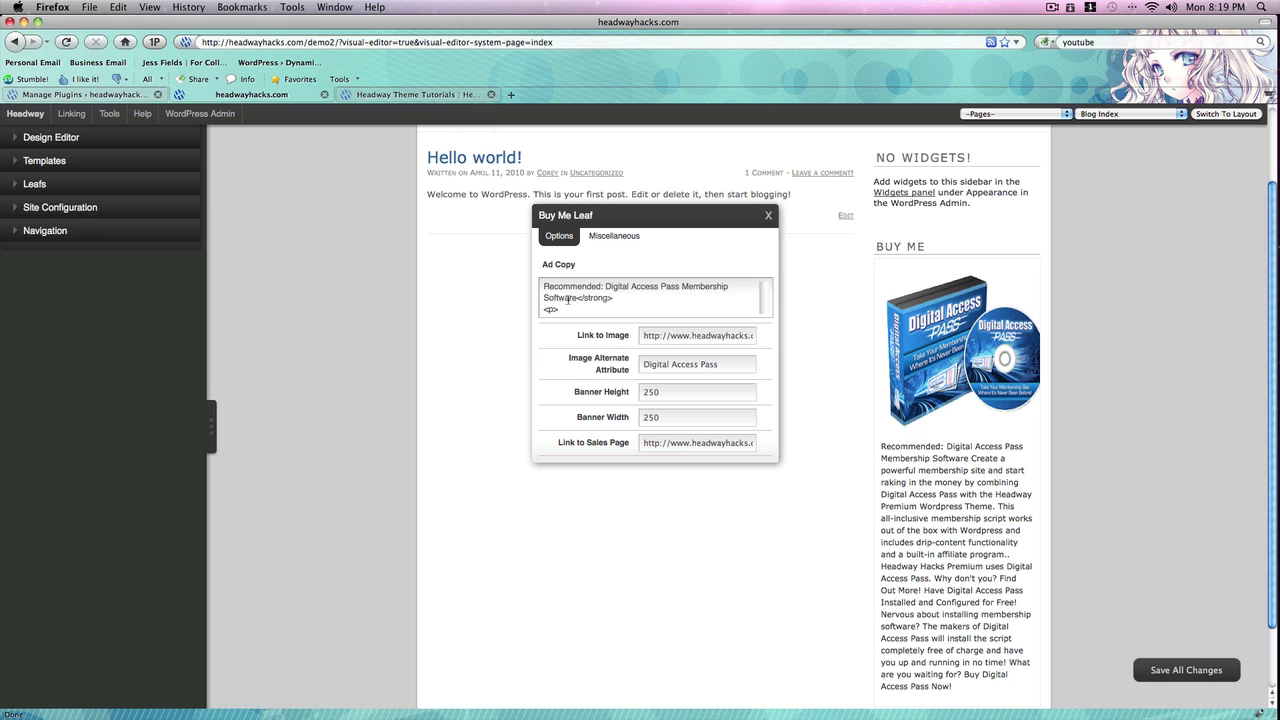
text(<strong>)
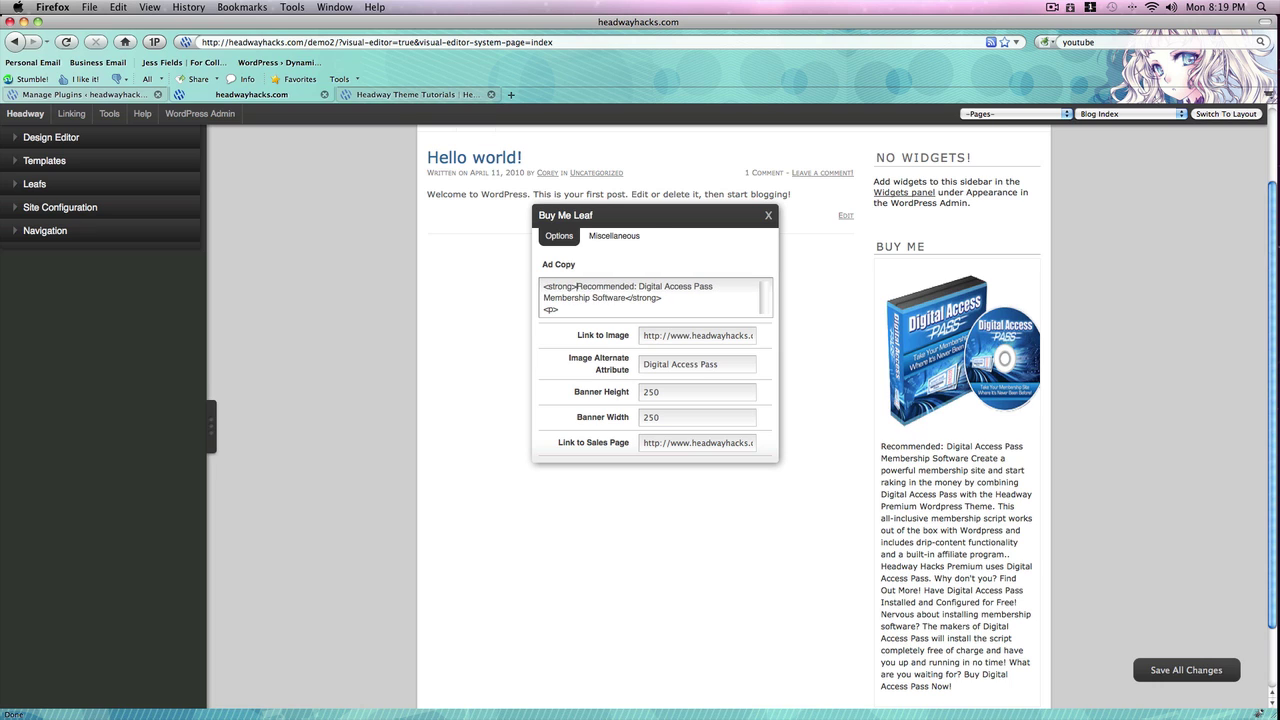
click(1220, 672)
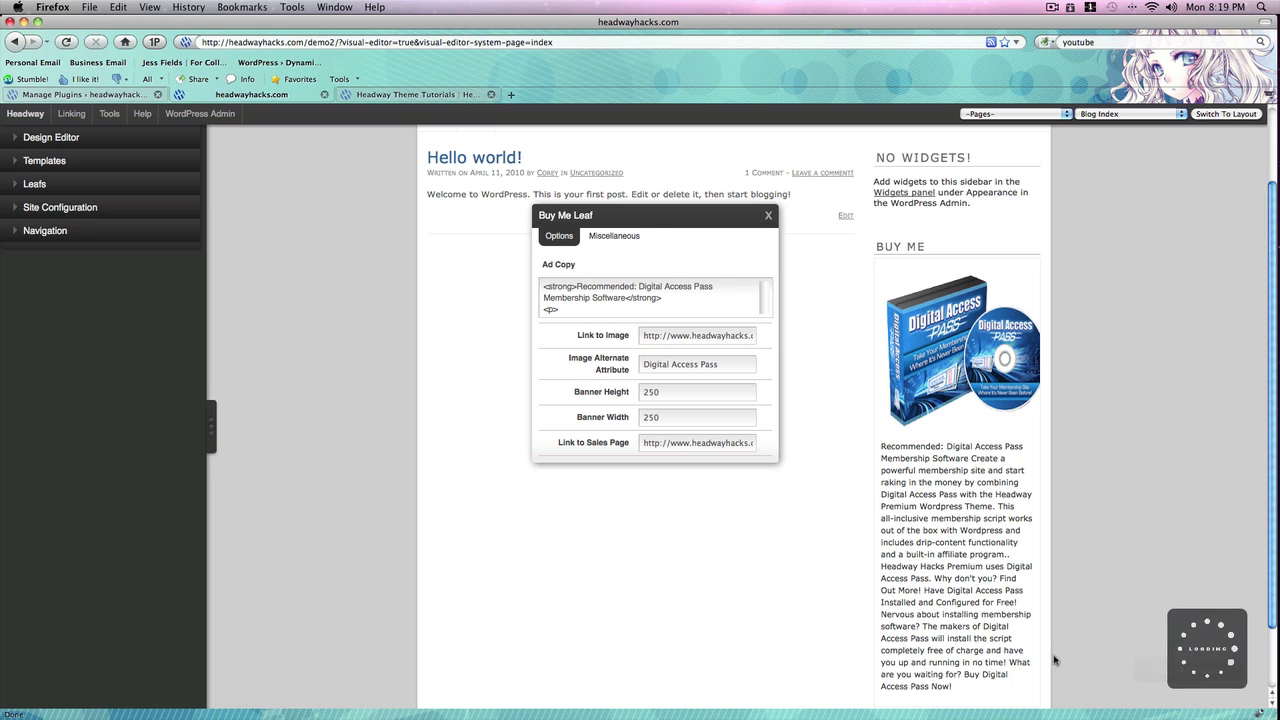
- Reload the editor and check the Buy Me box's bold headline and paragraphs
click(628, 692)
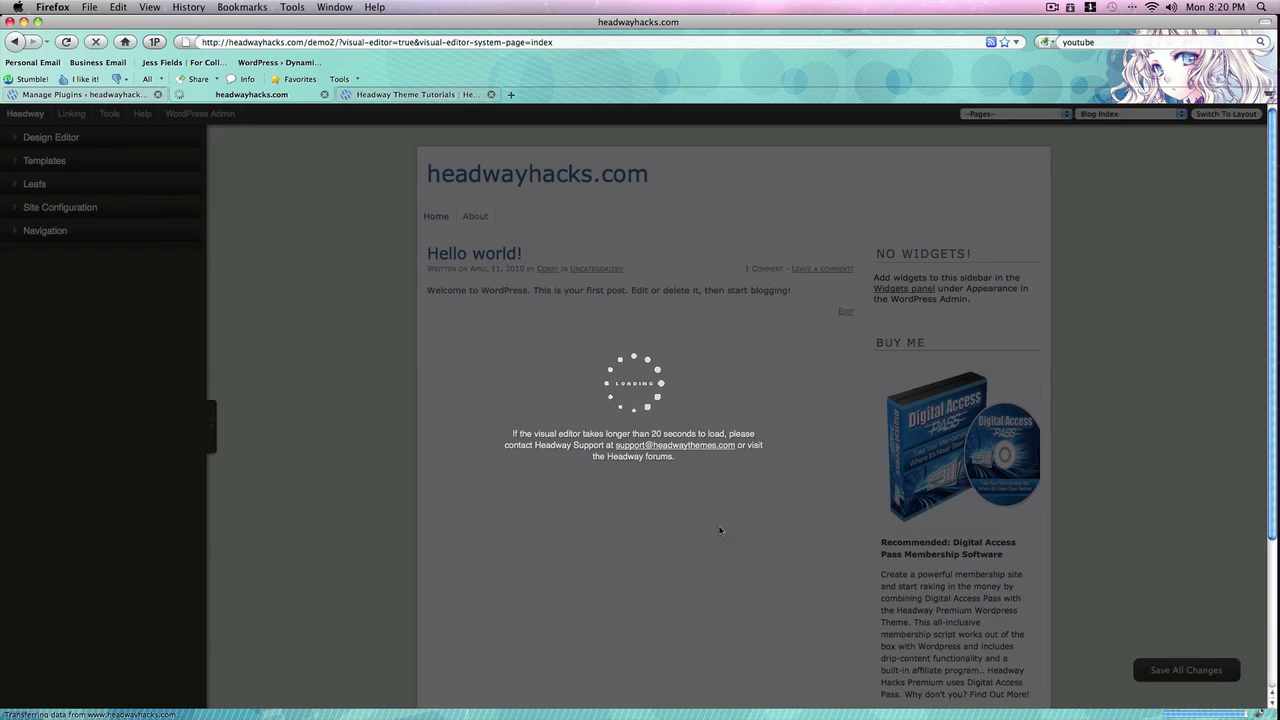
scroll(718, 530, down, 3)
scroll(718, 530, down, 2)
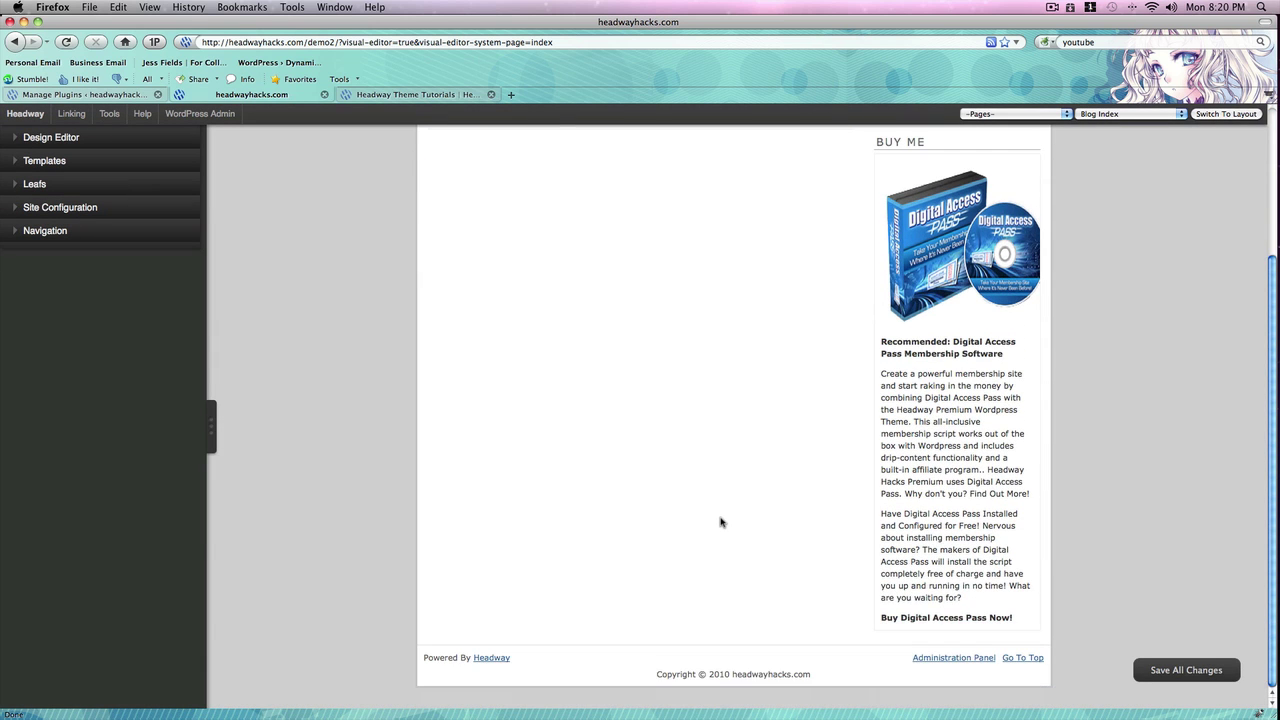
scroll(1062, 482, up, 1)
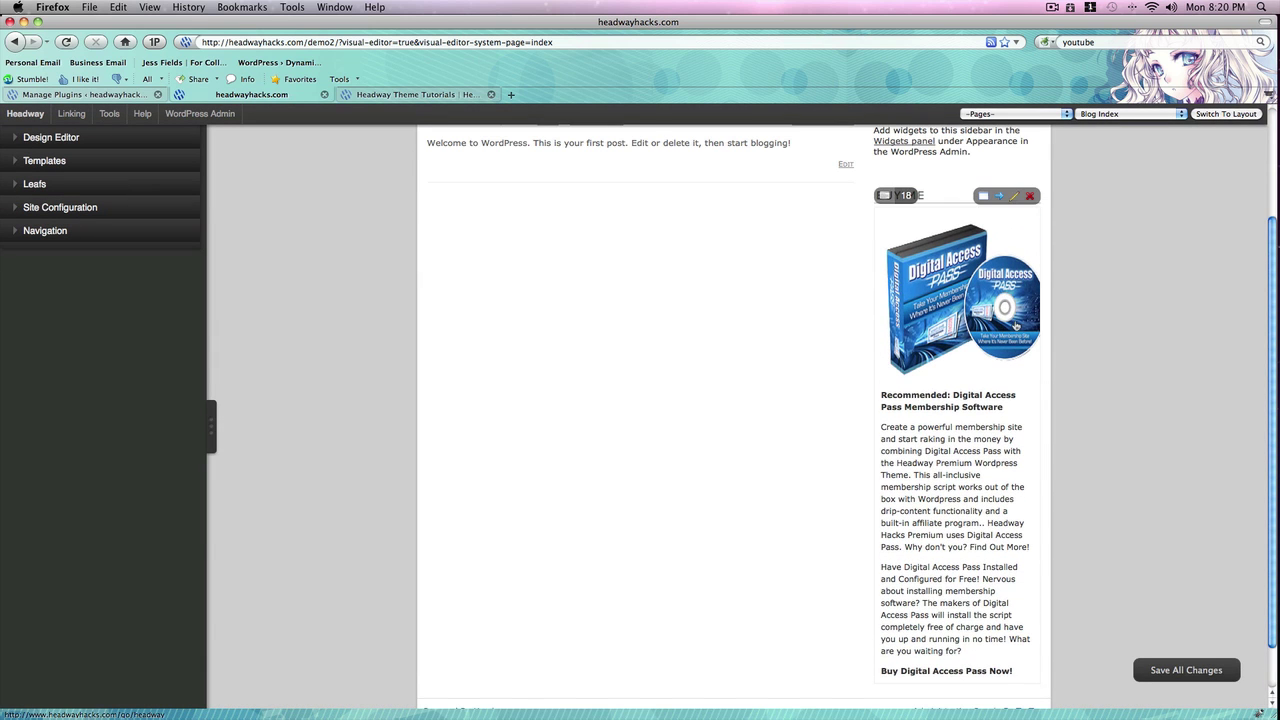
- Enable Resize Leafs and precisely resize the Buy Me leaf to 500 pixels wide
click(57, 186)
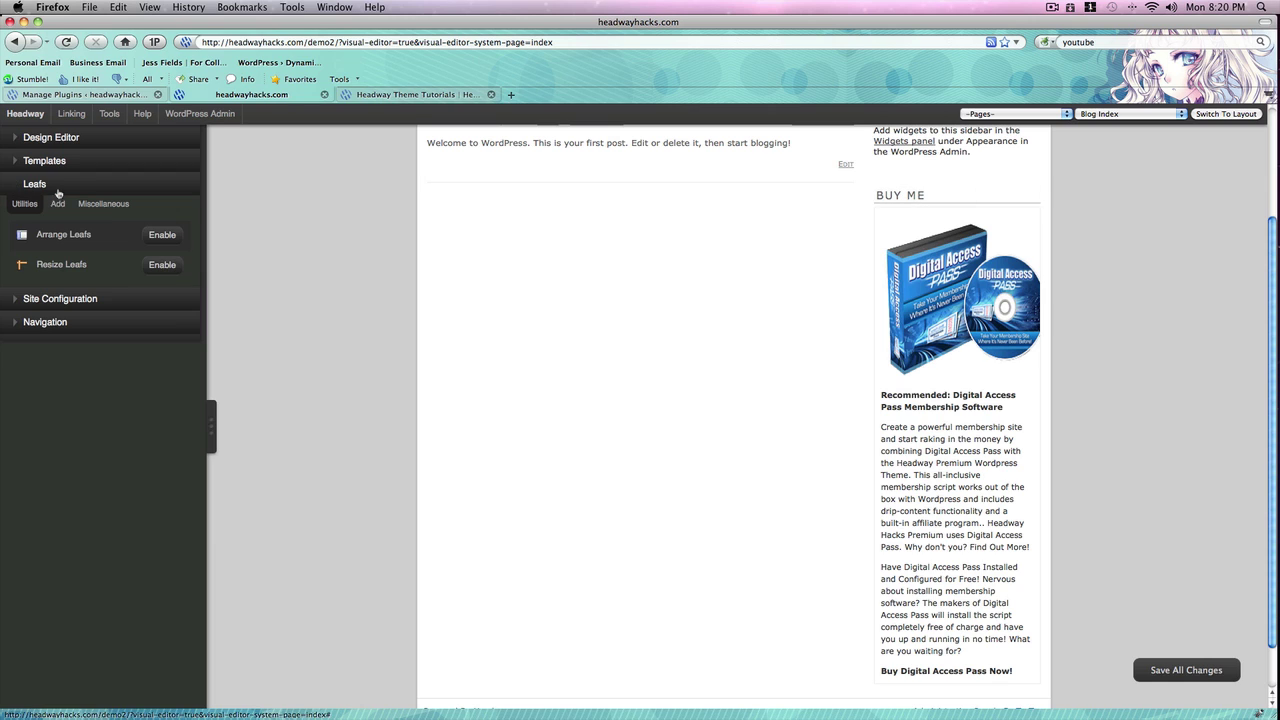
click(161, 265)
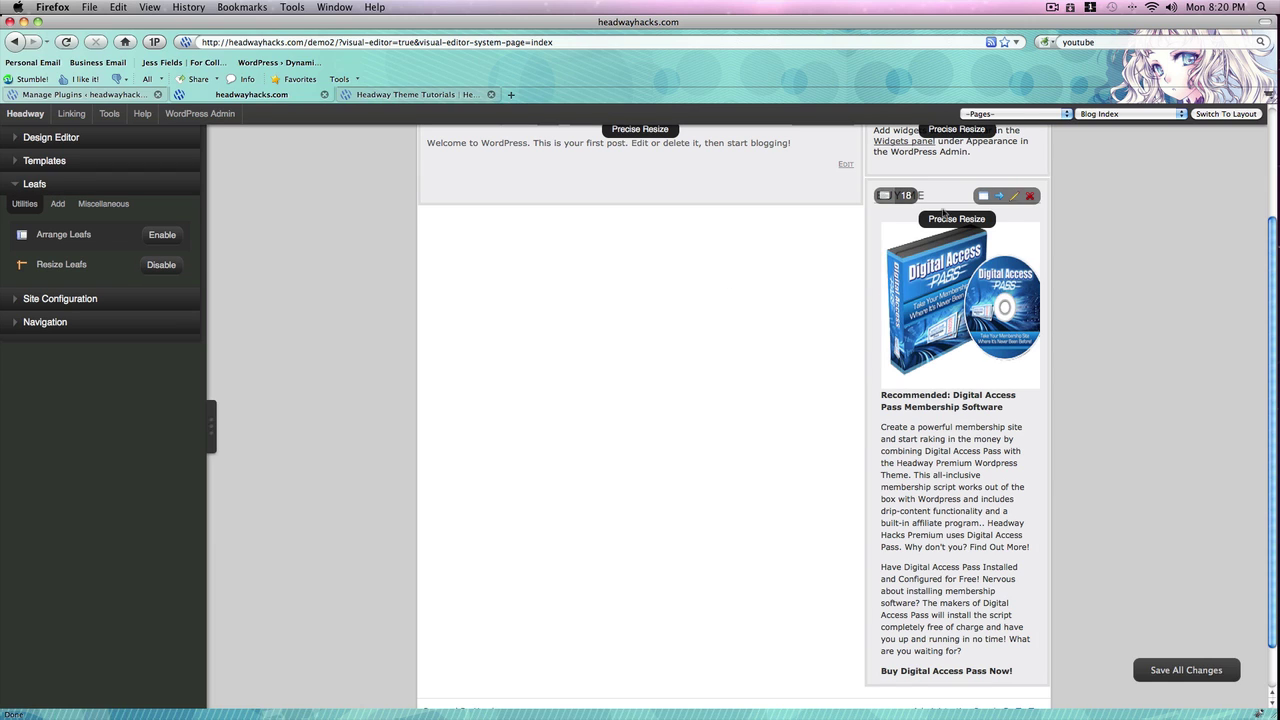
click(957, 219)
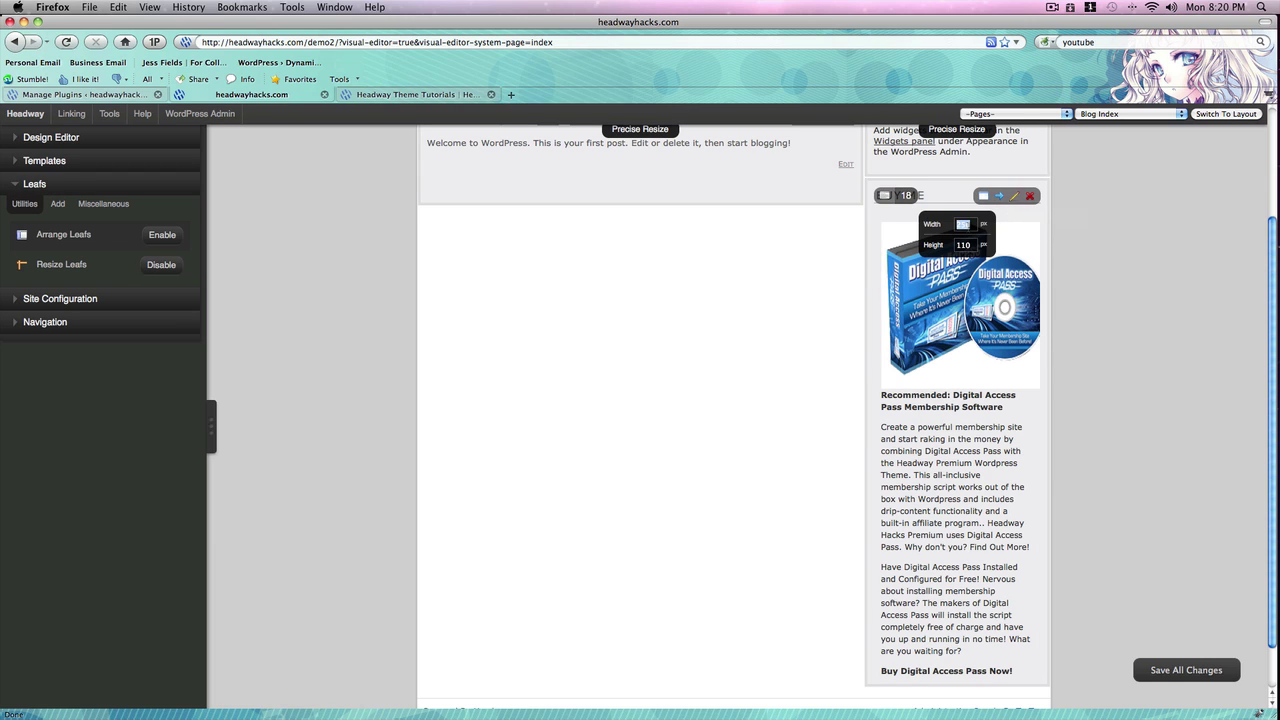
text(920)
key(Return)
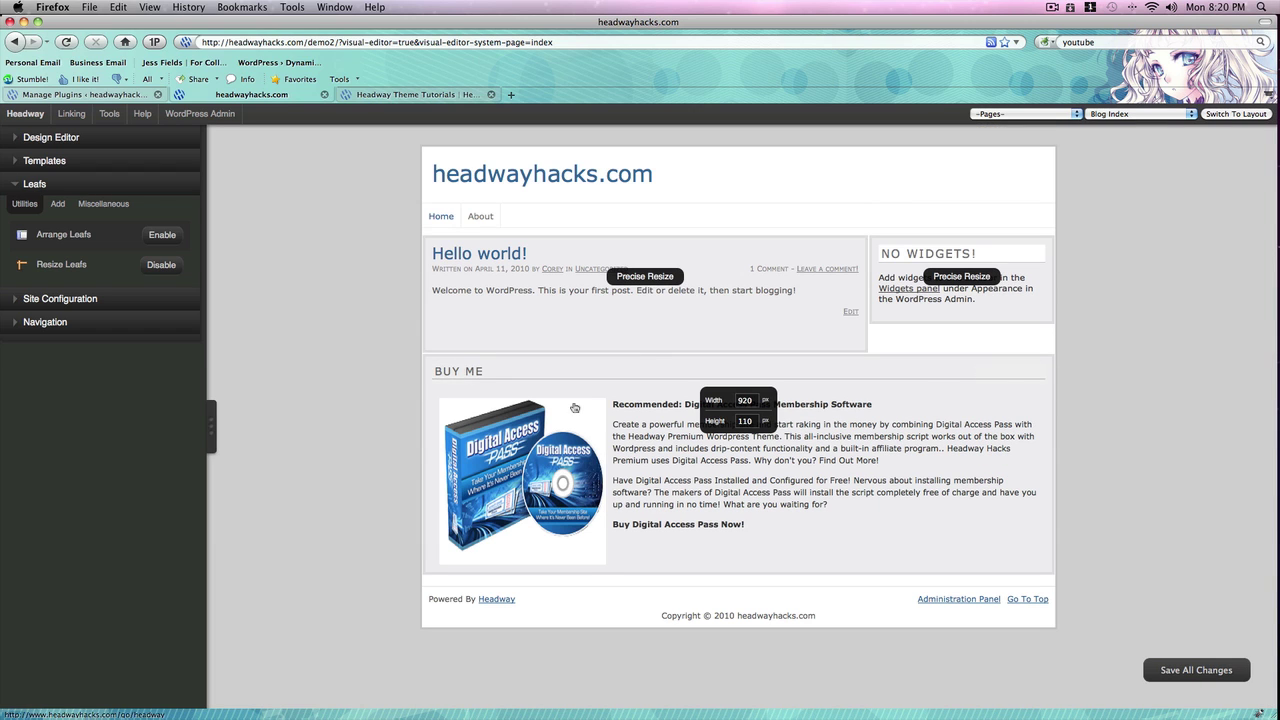
double_click(745, 400)
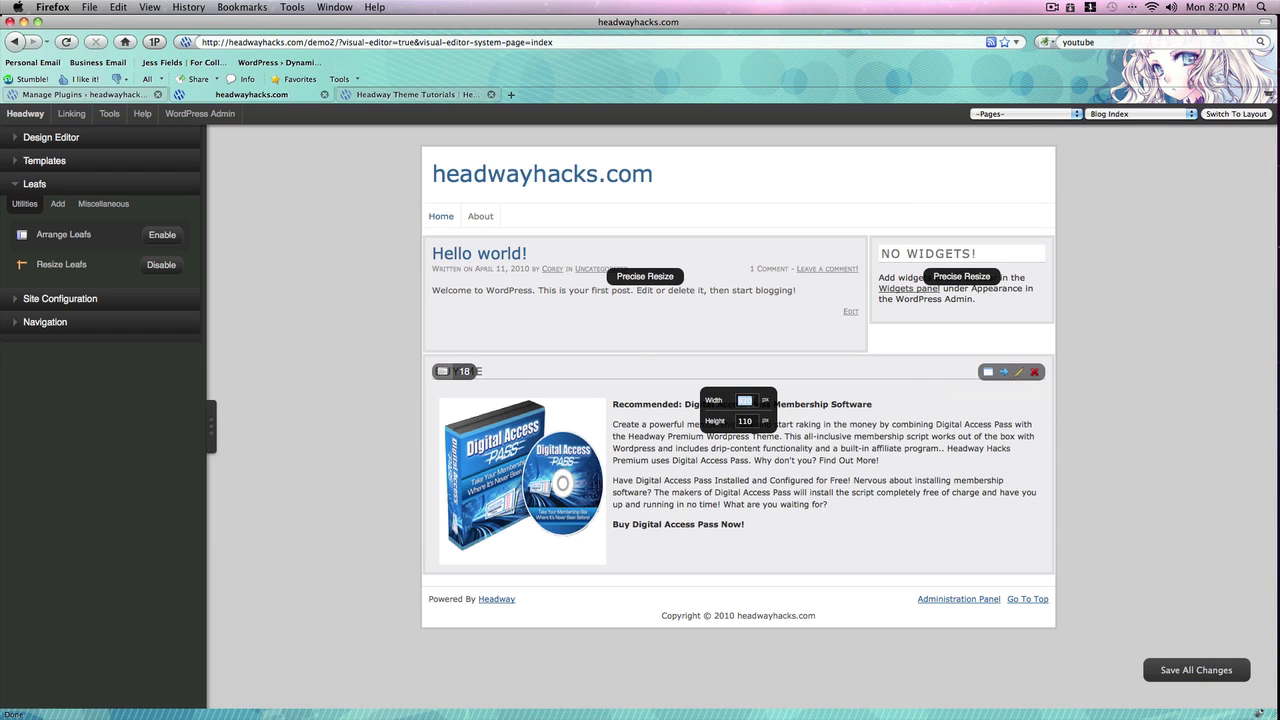
text(500)
key(Return)
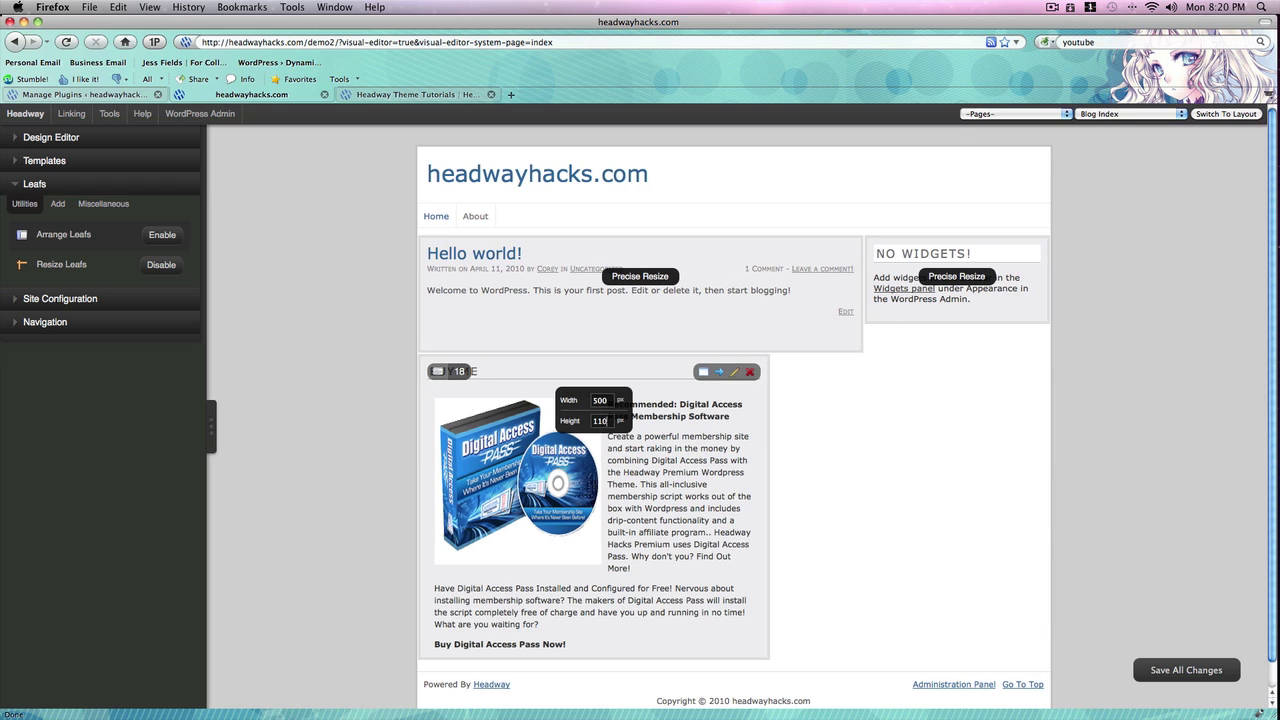
- Resize the Buy Me leaf to 200×200, then widen it to 920 pixels
double_click(600, 421)
text(200)
double_click(600, 400)
text(200)
key(Return)
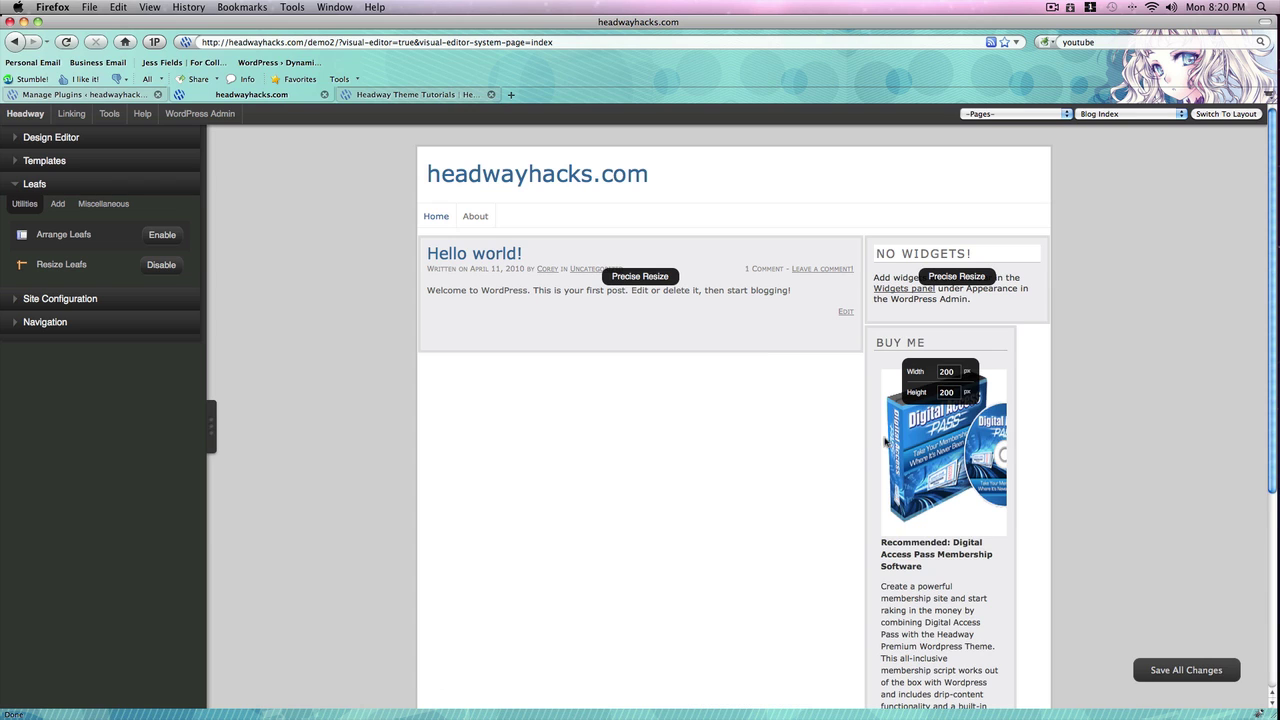
scroll(828, 442, down, 5)
scroll(829, 440, up, 10)
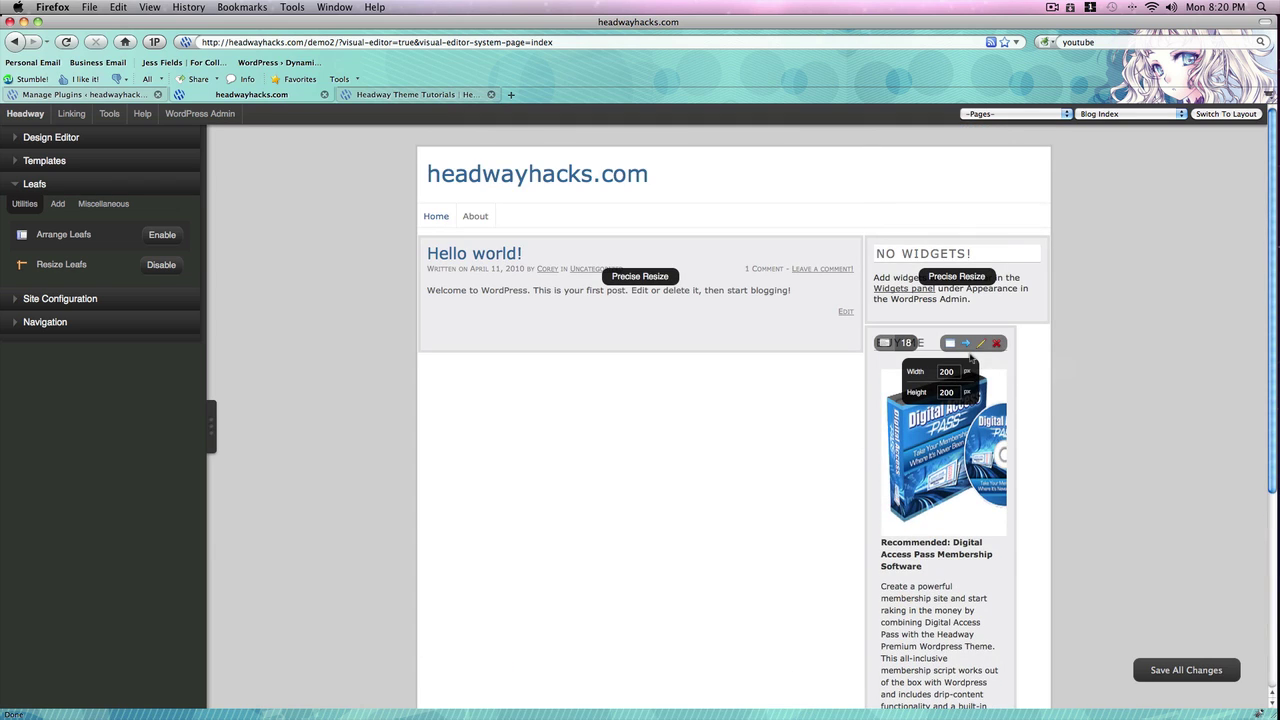
text(9)
key(Return)
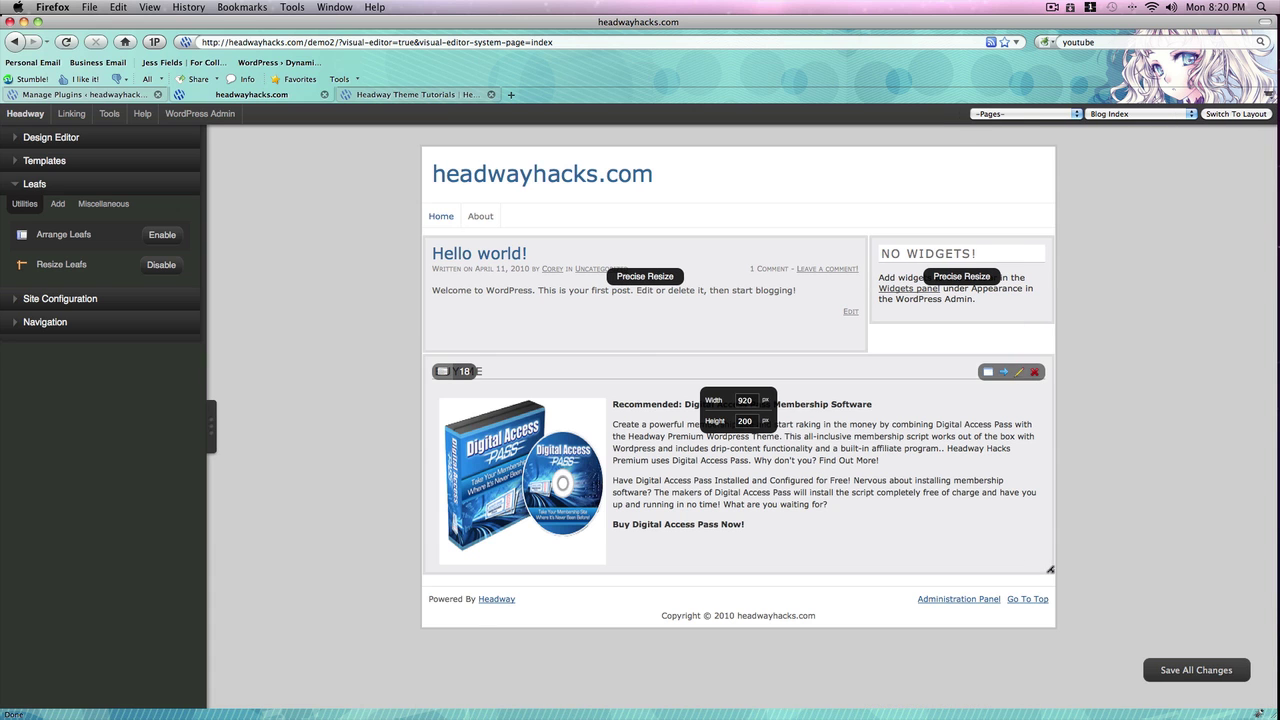
- Resize the full-width Buy Me leaf to 920 by 350 pixels so the ad fits
mouse_move(1050, 572)
mouse_down()
mouse_move(843, 553)
mouse_move(1030, 594)
mouse_move(1136, 551)
mouse_up()
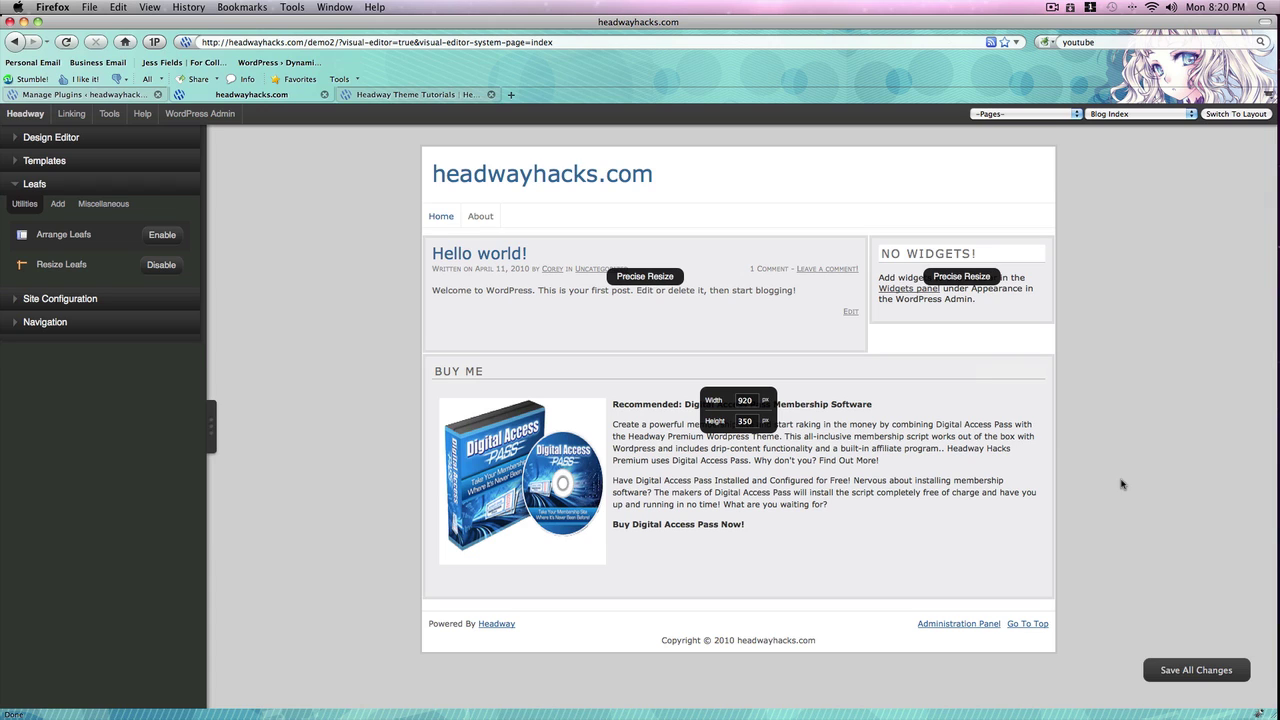
click(1056, 10)
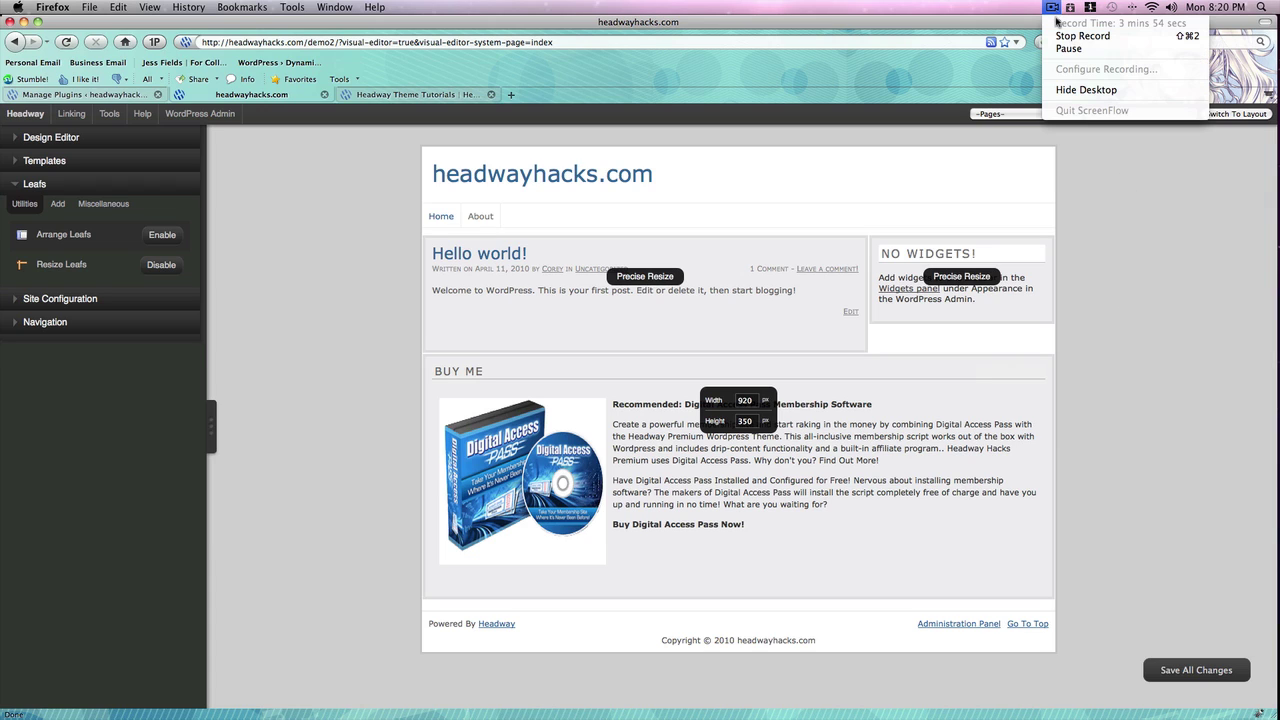